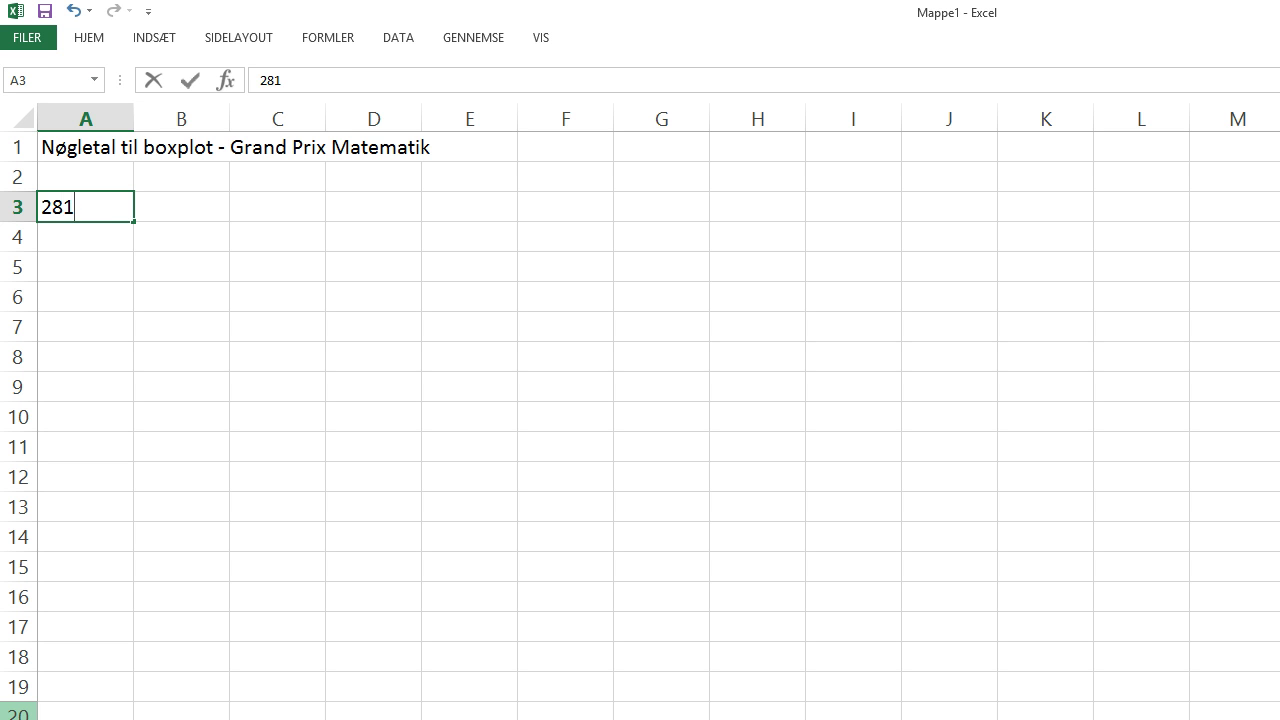
- Enter the values 281, 134, 214, 191, 174, 152, 126, 120, 114, 84, 71, 71 and 65 down cells A3 to A15
key("Return")
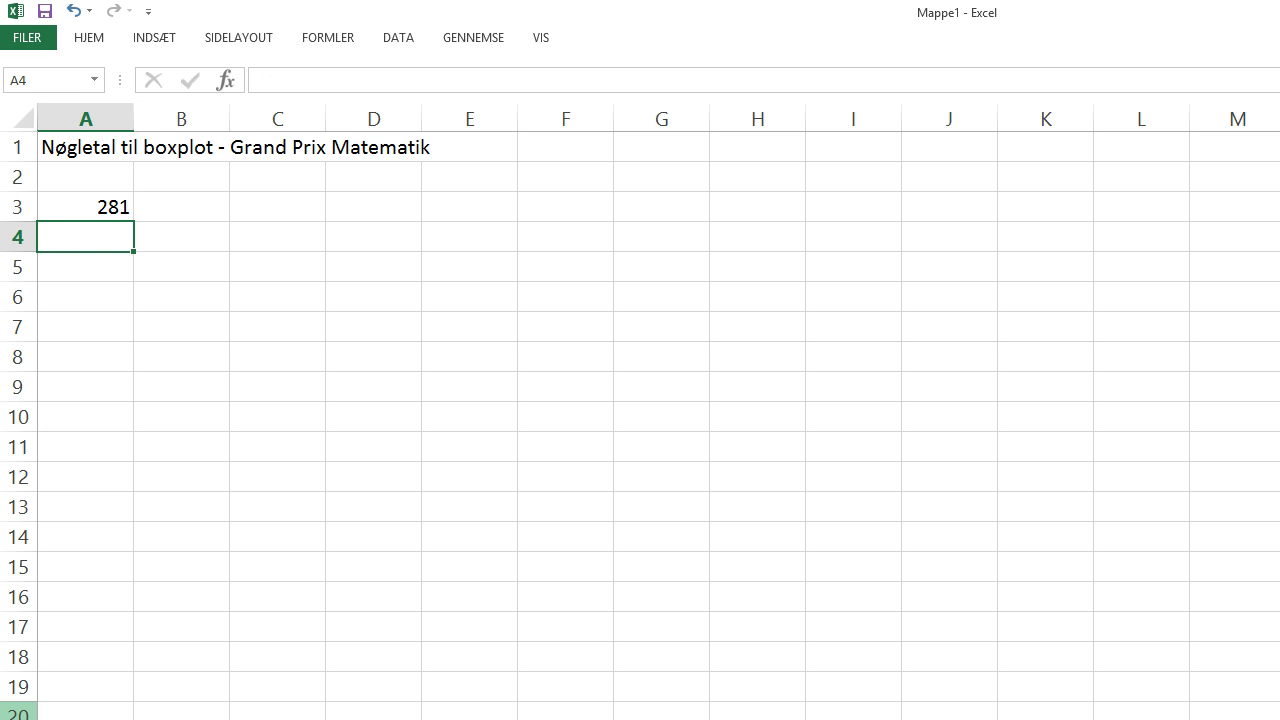
key("Return")
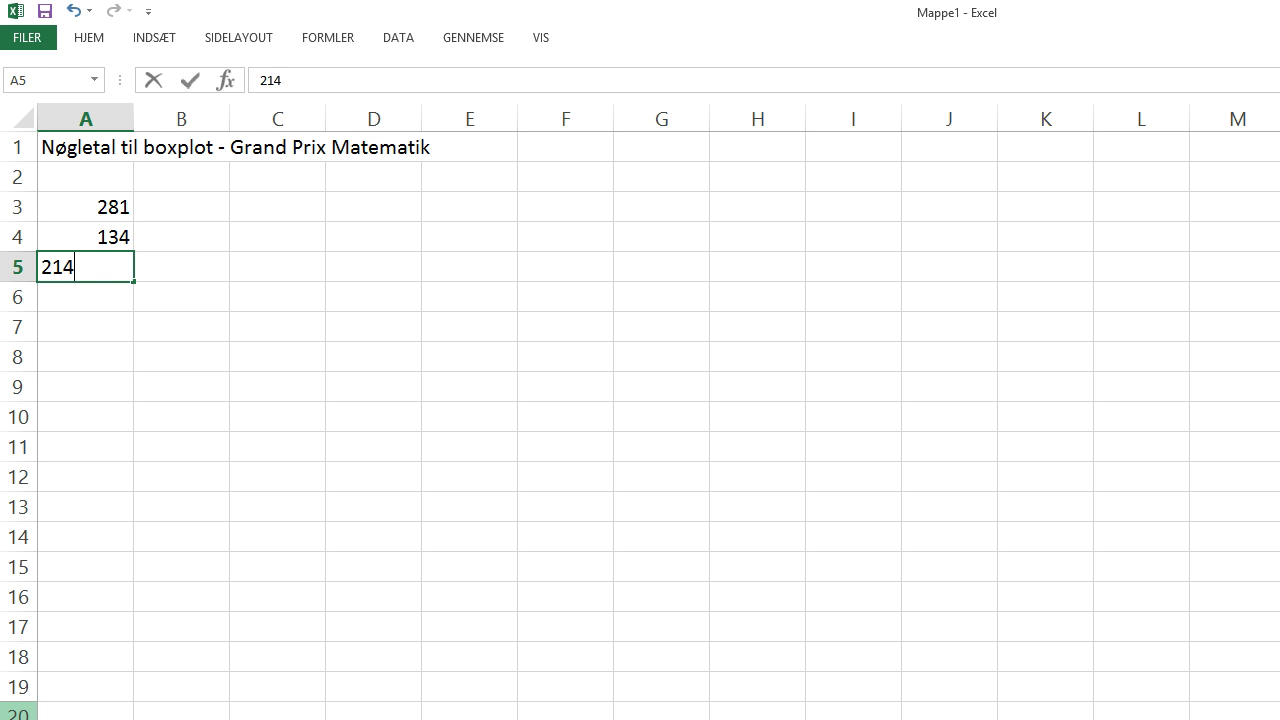
key("Return")
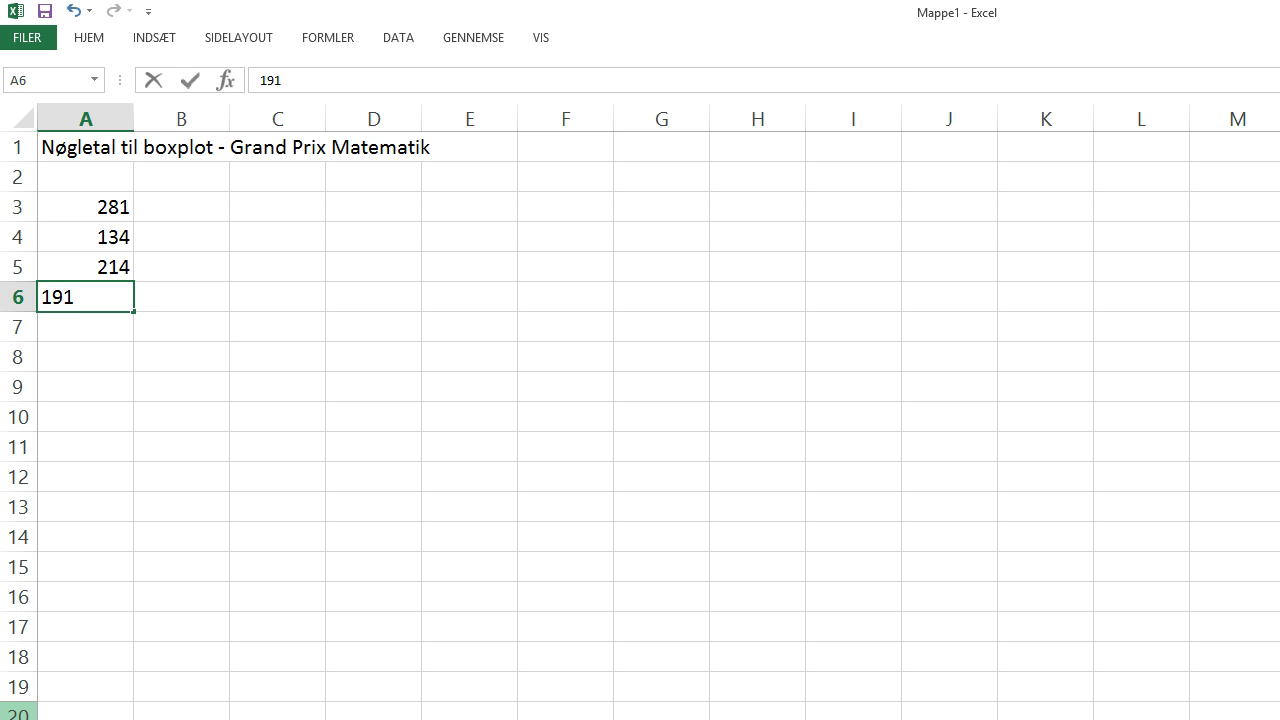
key("Return")
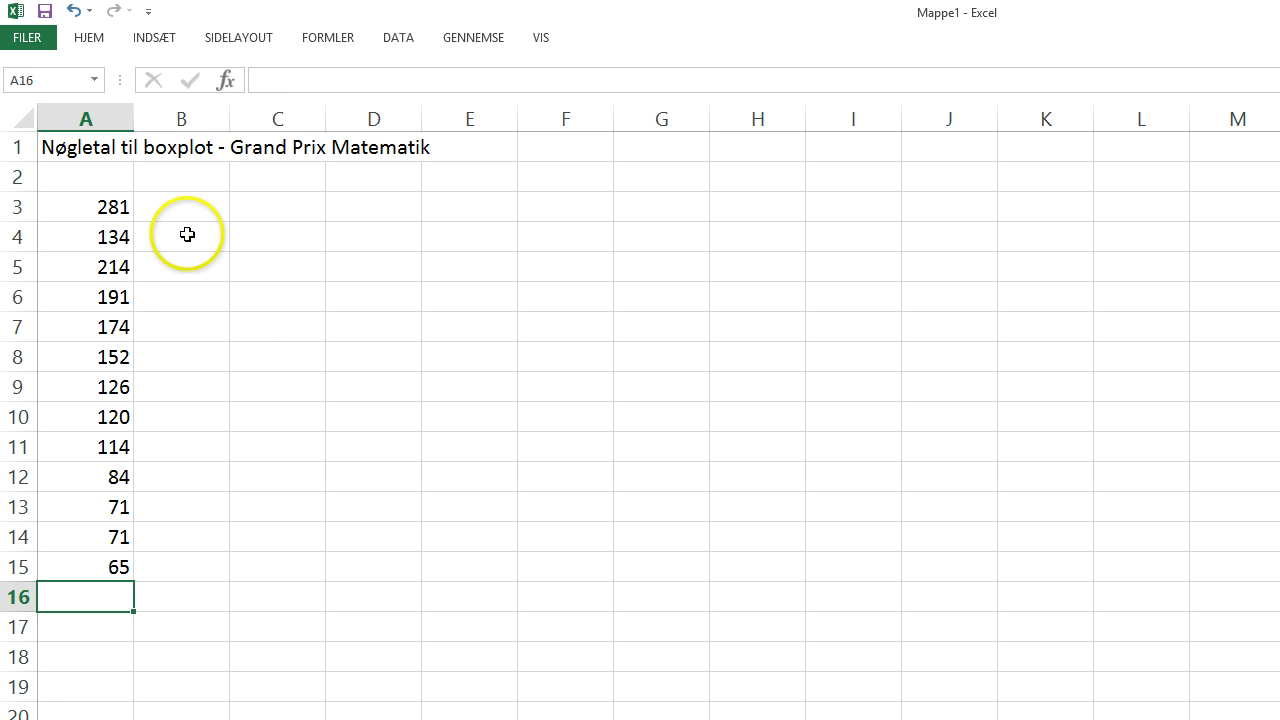
- Enter the values 62, 50, 48, 47, 41, 23, 19, 18, 17, 14, 13, 8 and 5 down cells B3 to B15
left_click(180, 216)
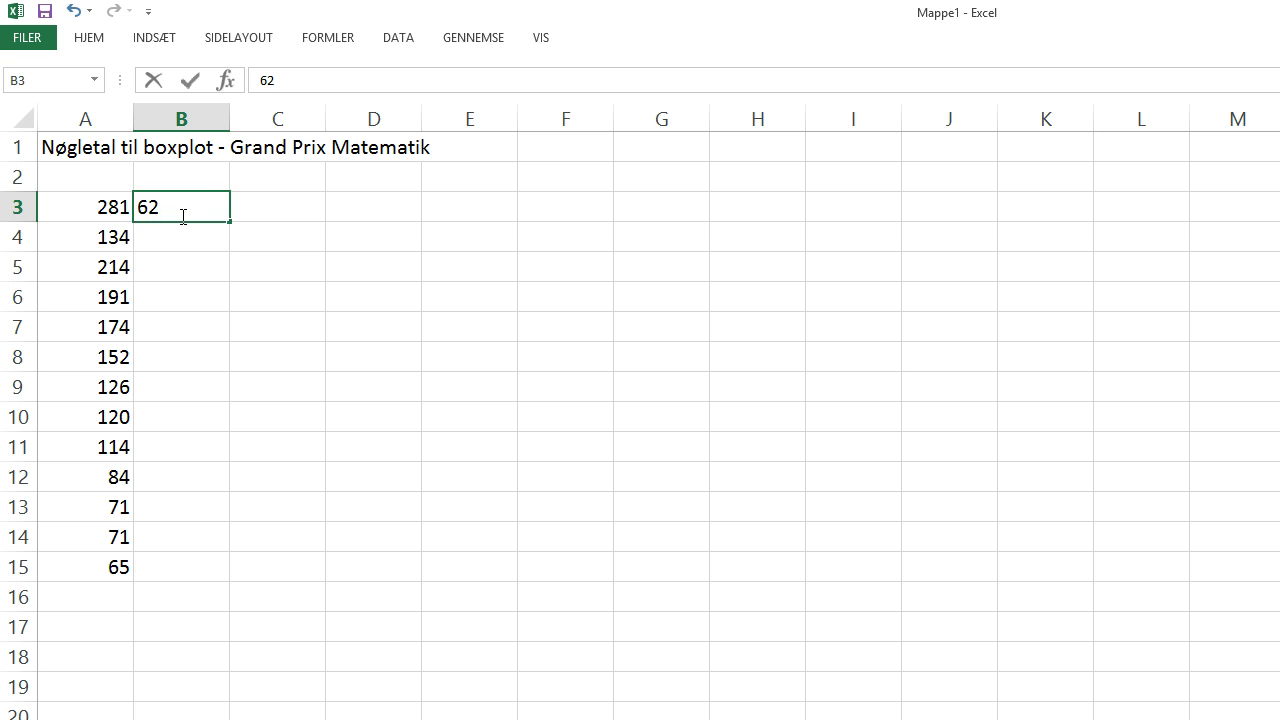
key("Return")
type("50")
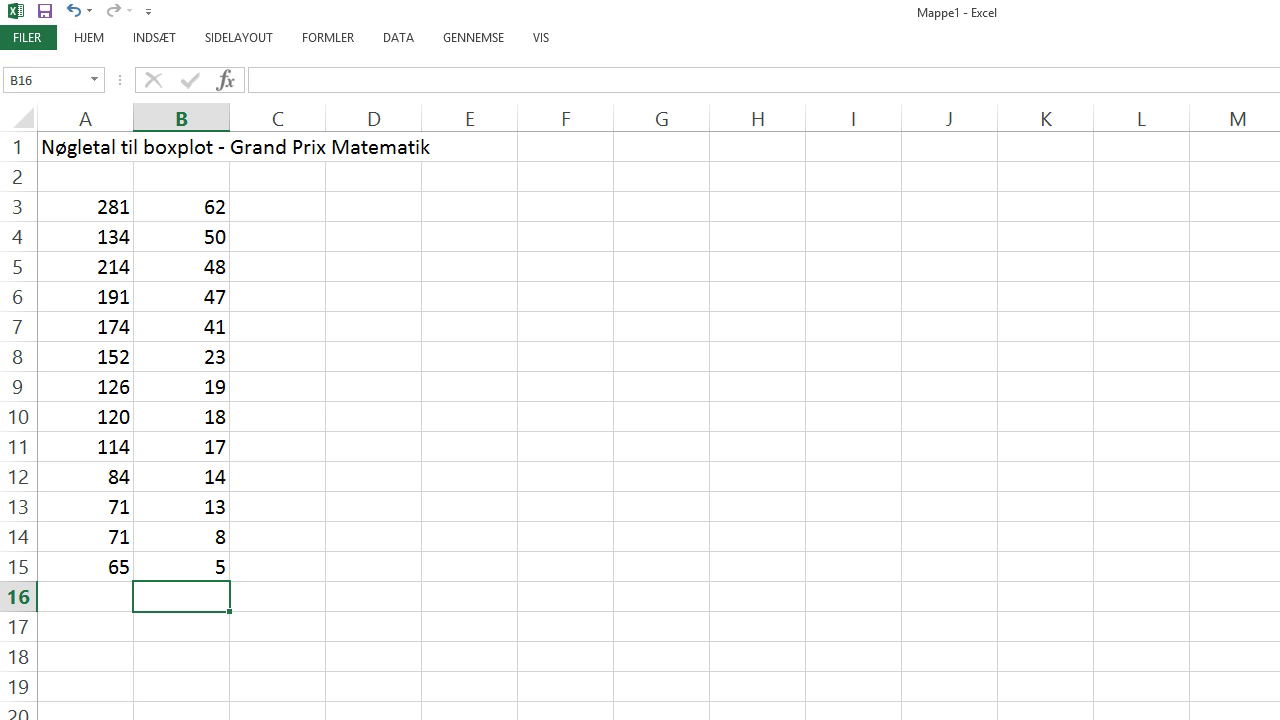
- Label cells D4 to D8 as Mindste værdi, Nedre kvartil, Median, Øvre kvartil and Største værdi
left_click(365, 234)
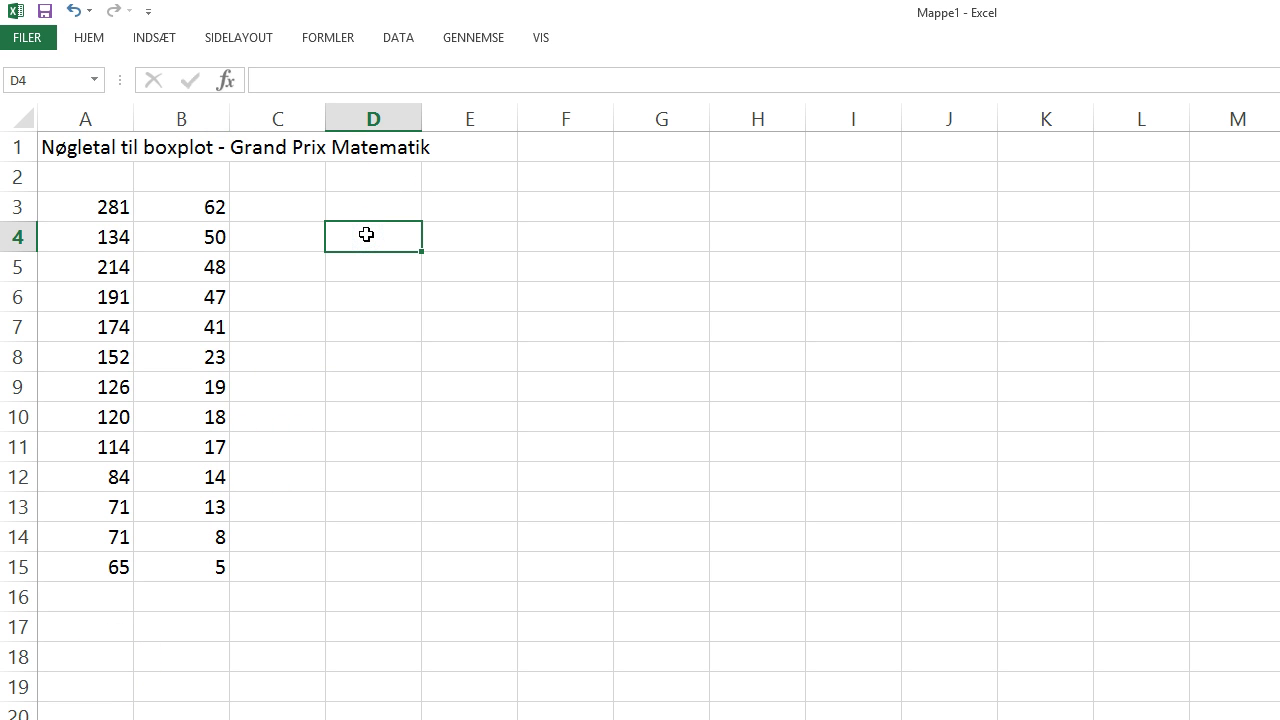
type("Mindste vær")
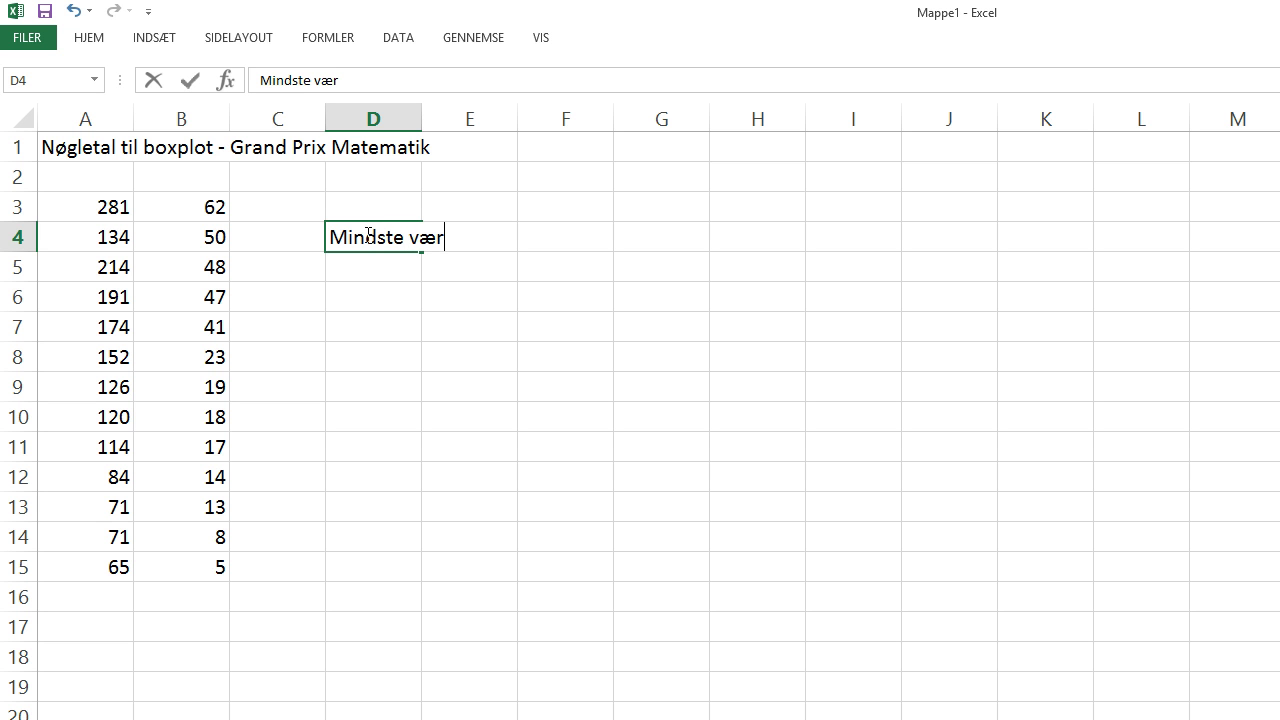
type("di")
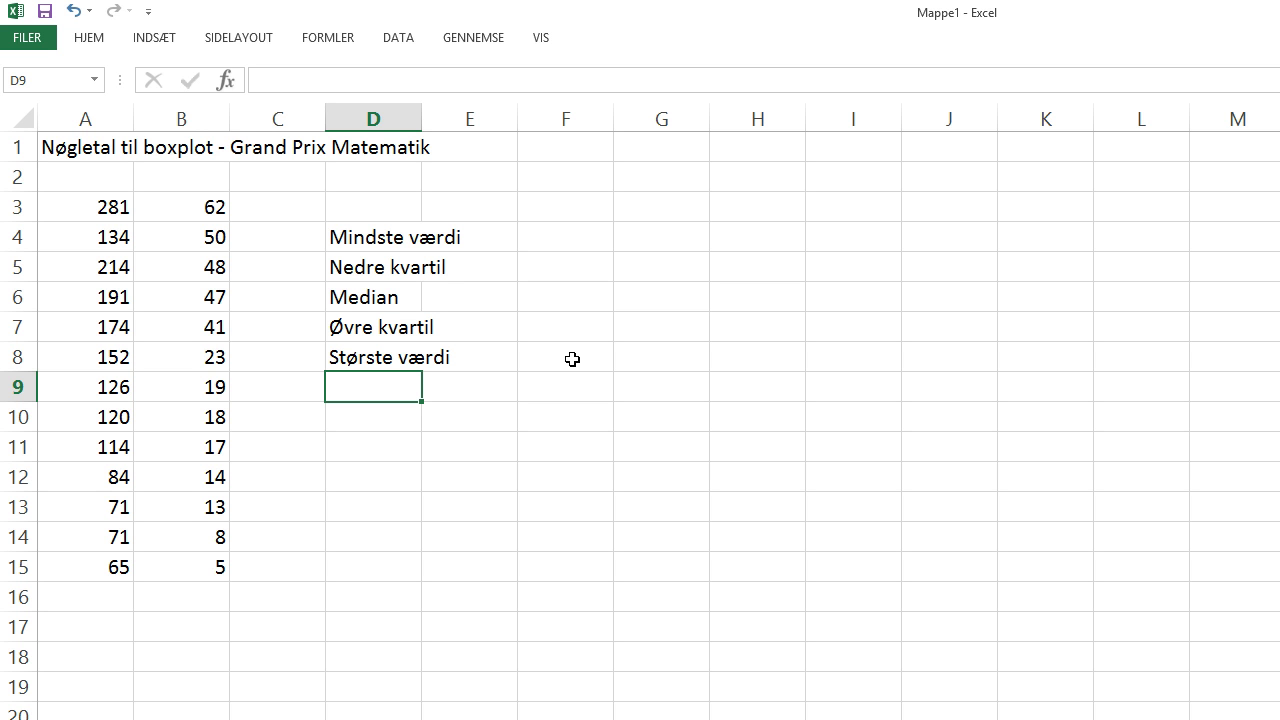
- Calculate the smallest value in cell F4 with the formula =KVARTIL(A3:B15;0)
left_click(567, 234)
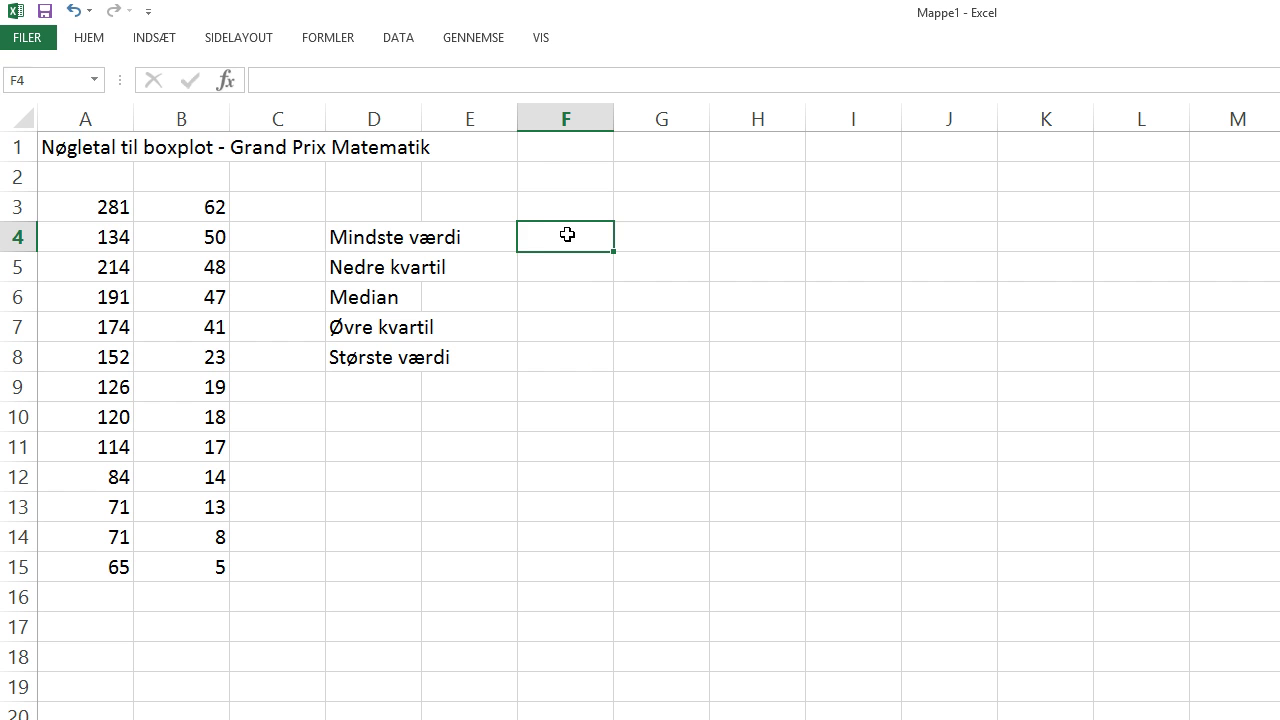
left_click(279, 81)
type("=k")
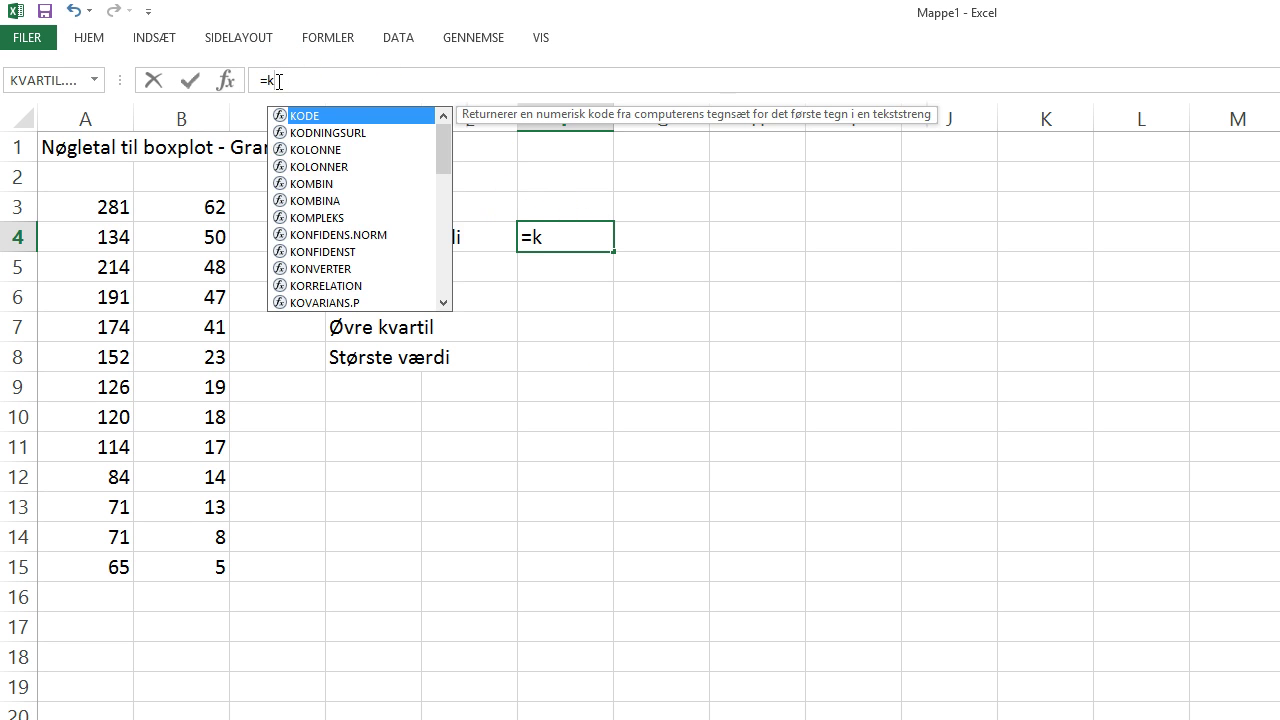
type("va")
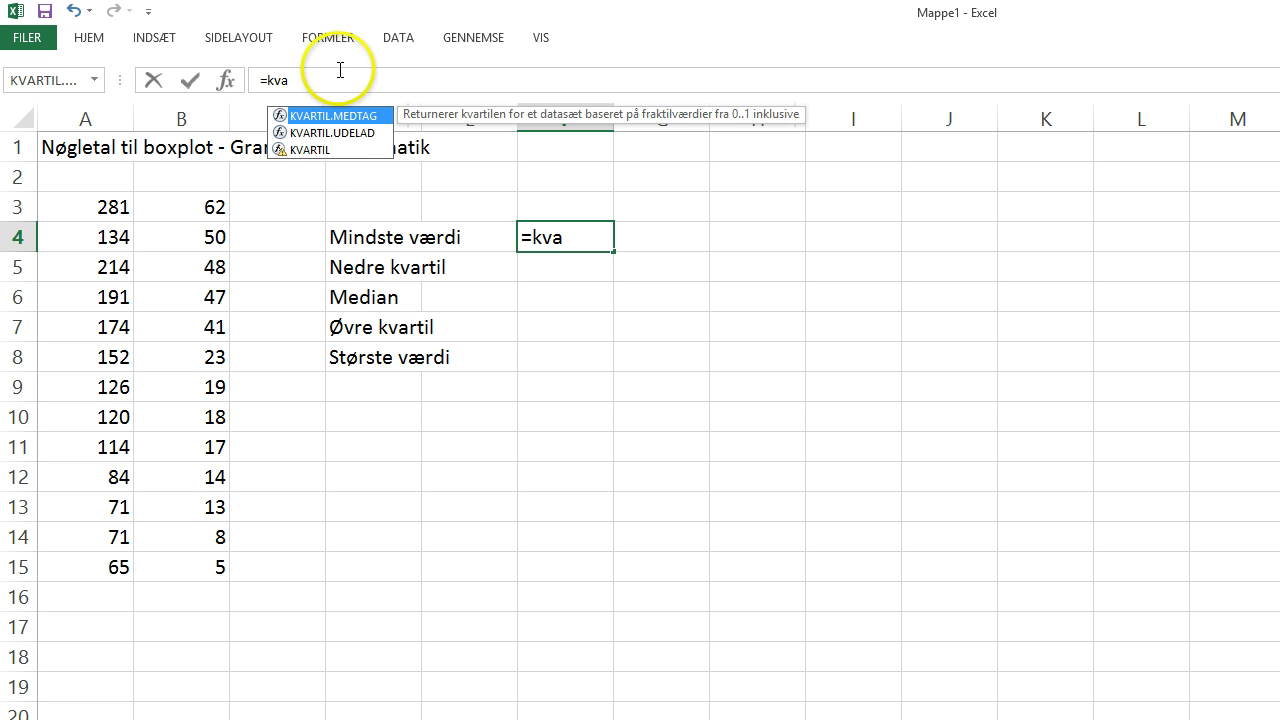
left_click(315, 152)
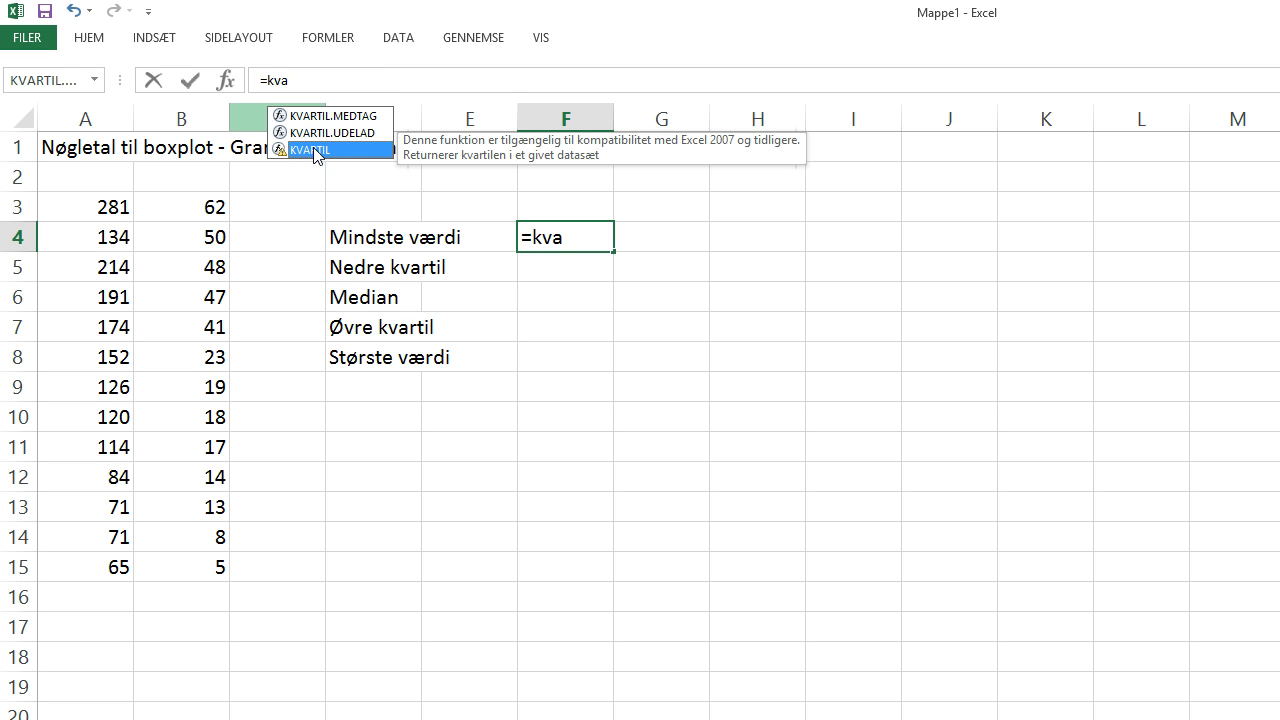
double_click(315, 150)
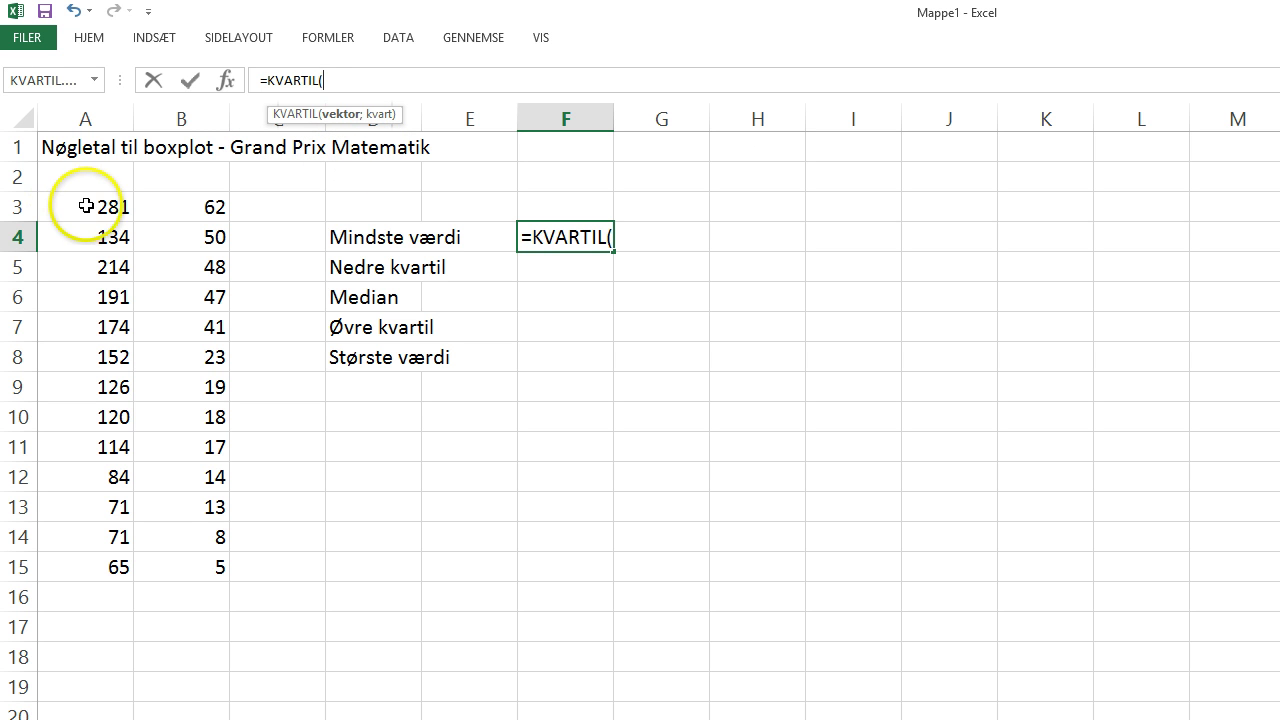
left_click_drag(88, 207, 171, 564)
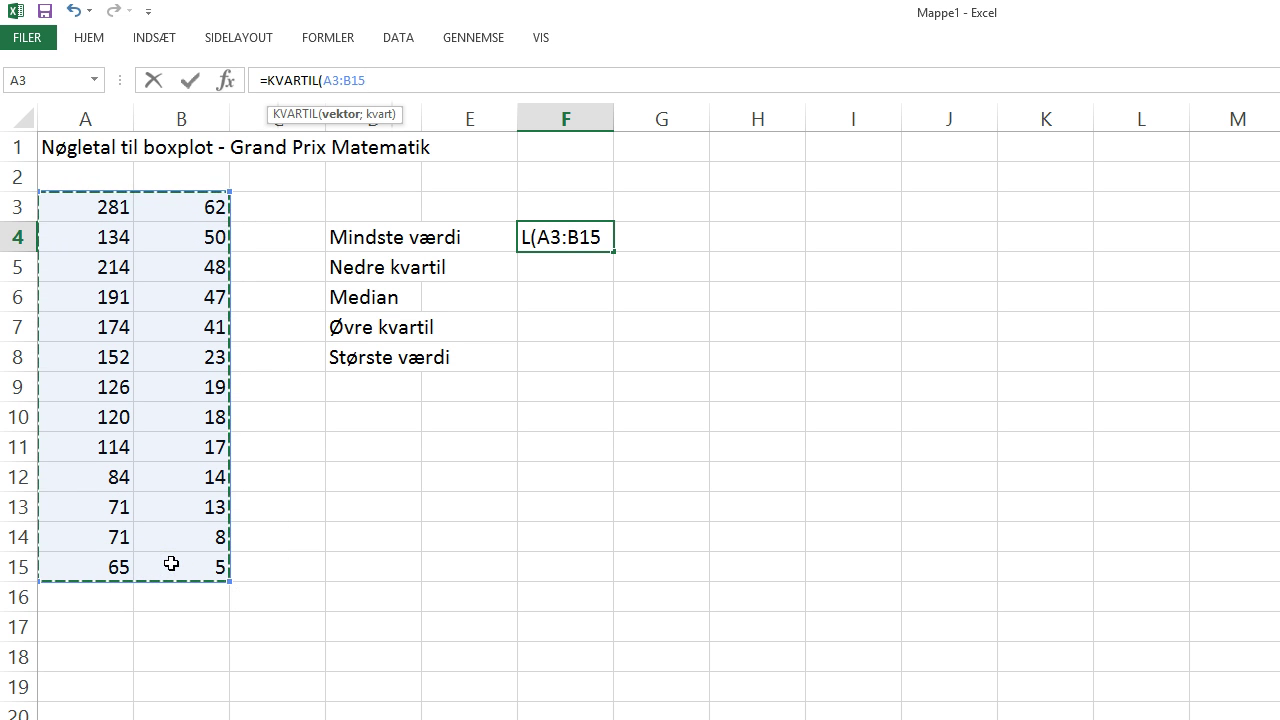
left_click(367, 79)
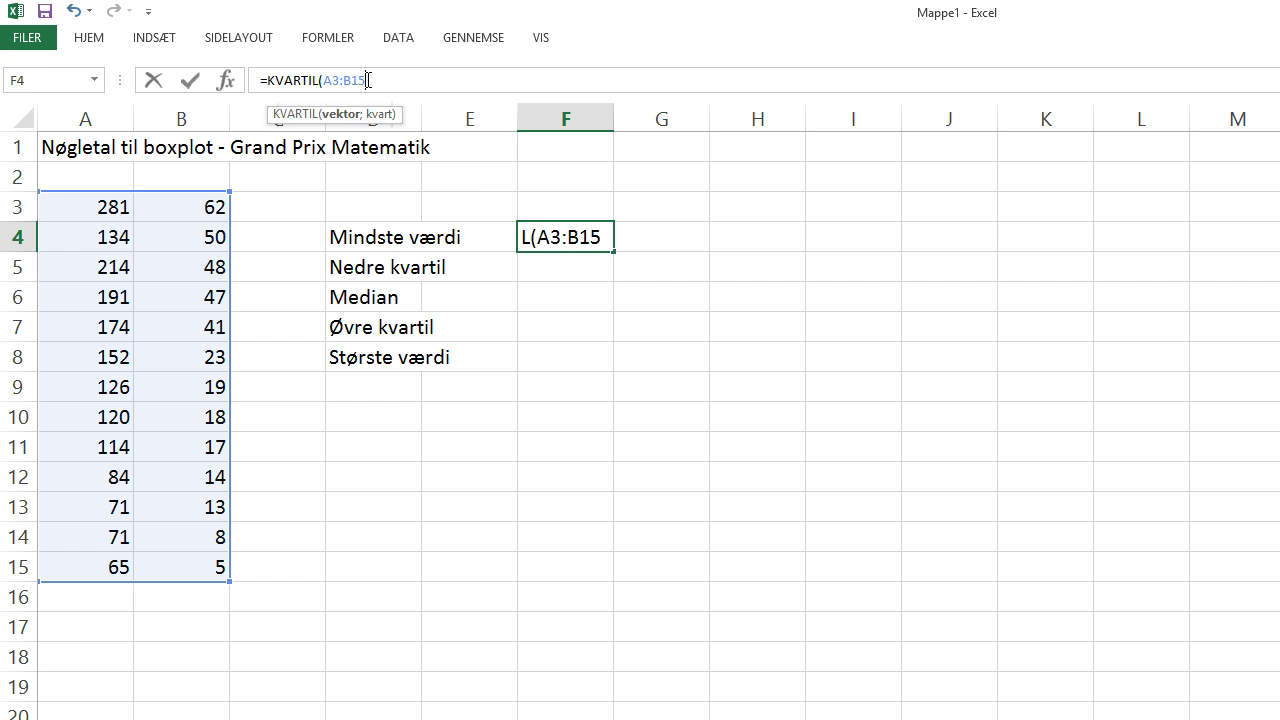
type(";")
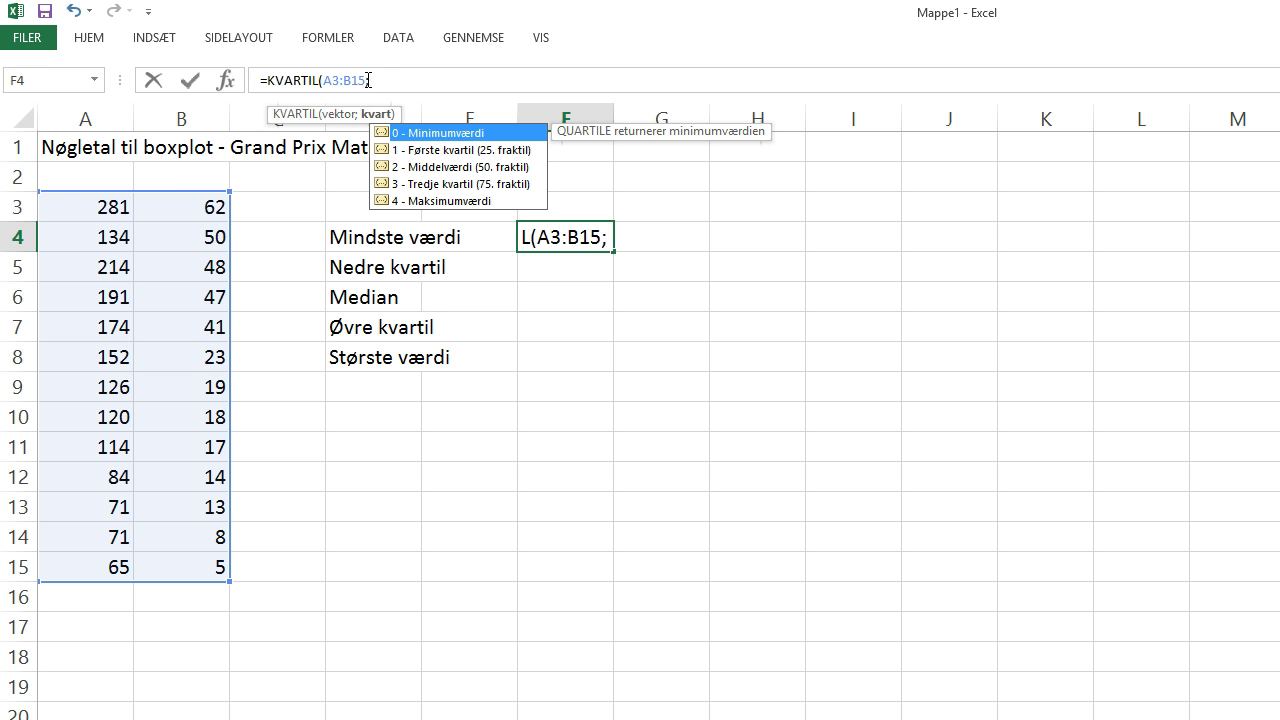
left_click(414, 138)
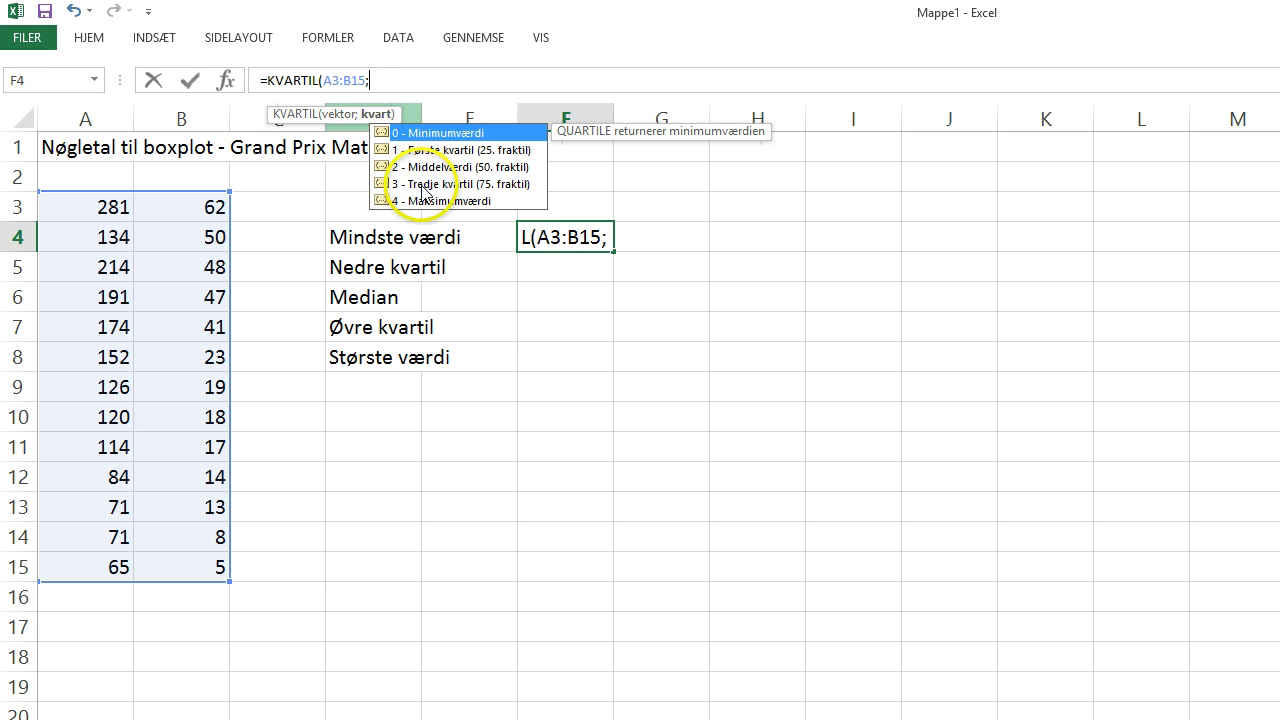
type("0")
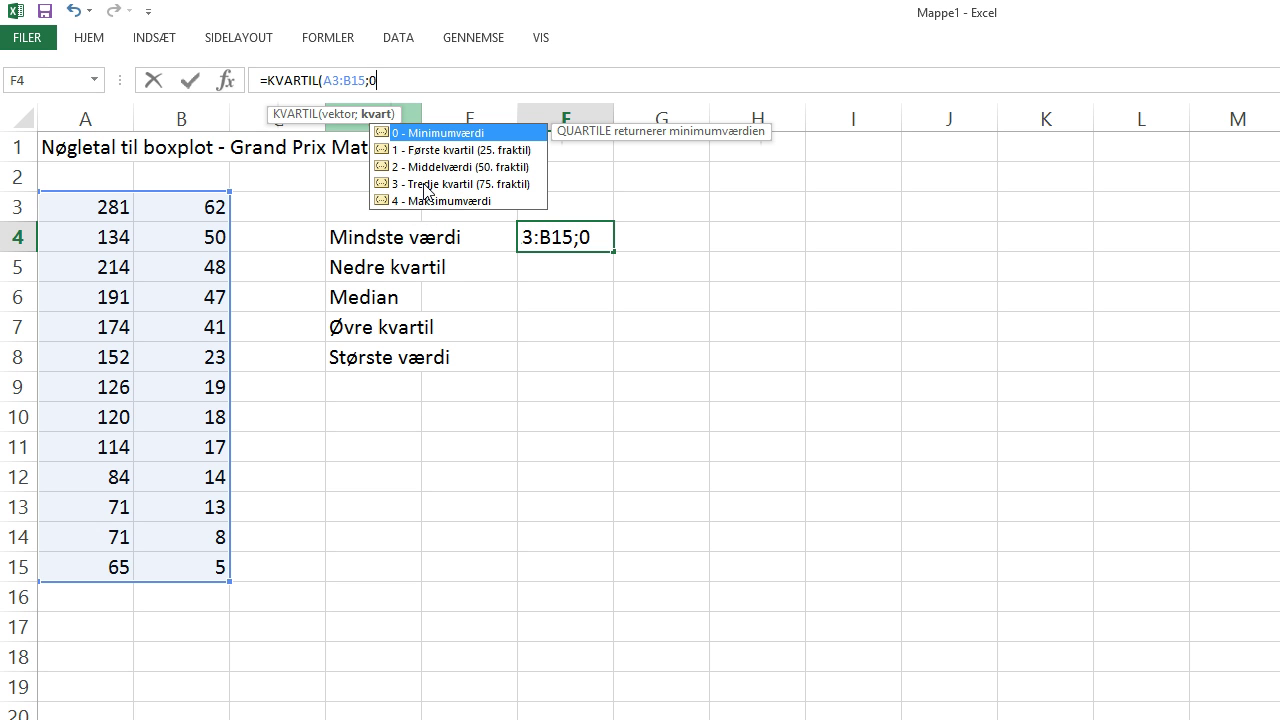
type(")")
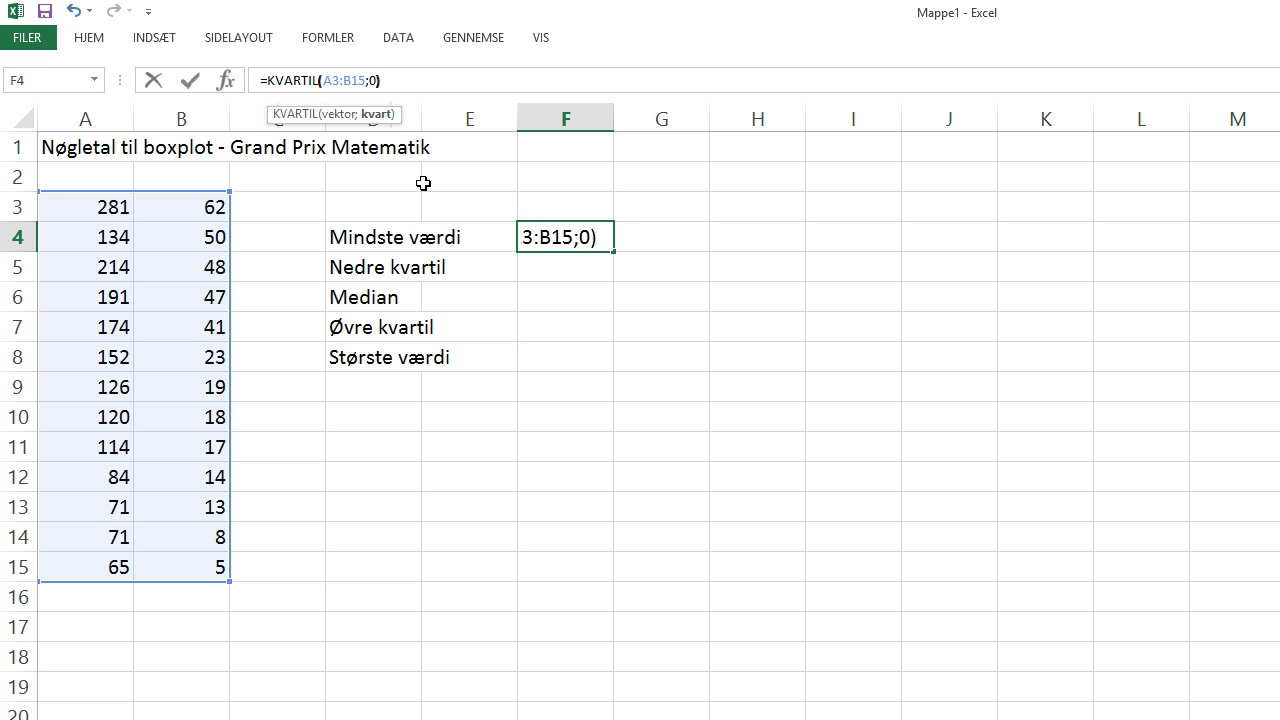
key("Return")
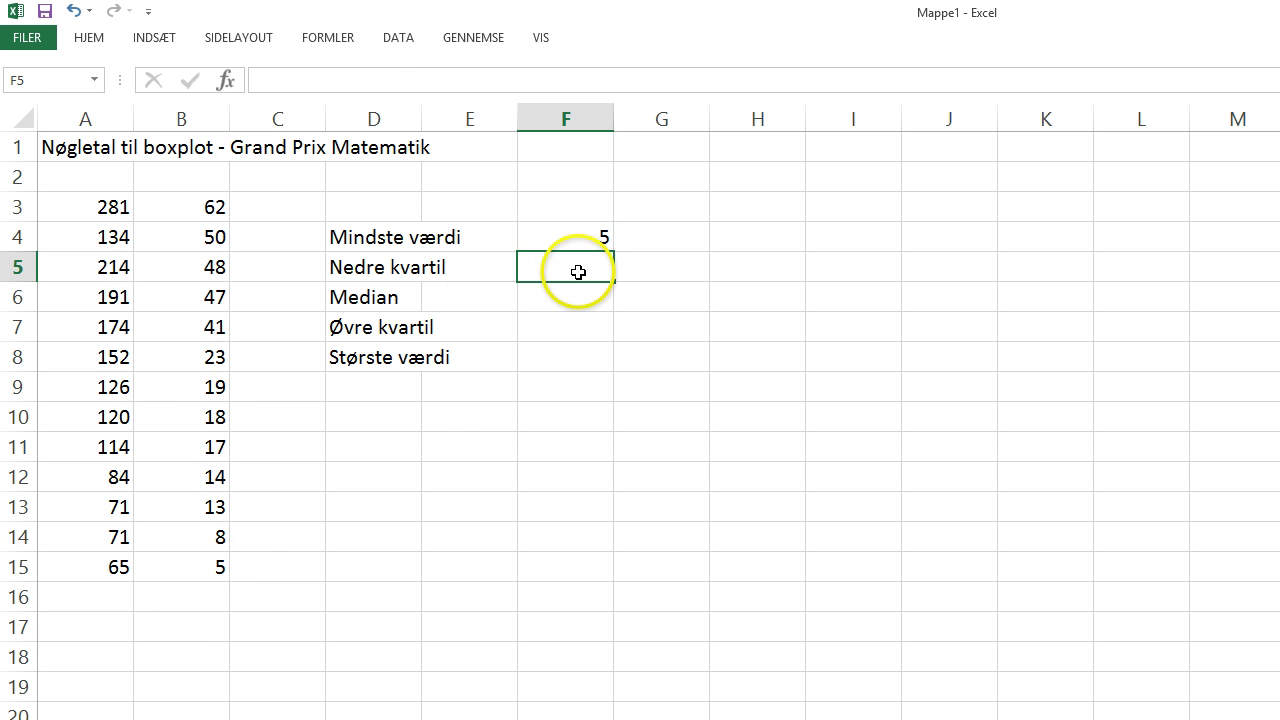
- Calculate the lower quartile in cell F5 with the statistical function KVARTIL.MEDTAG, using matrix A3:B15 and quartile 1
left_click(328, 38)
left_click(548, 90)
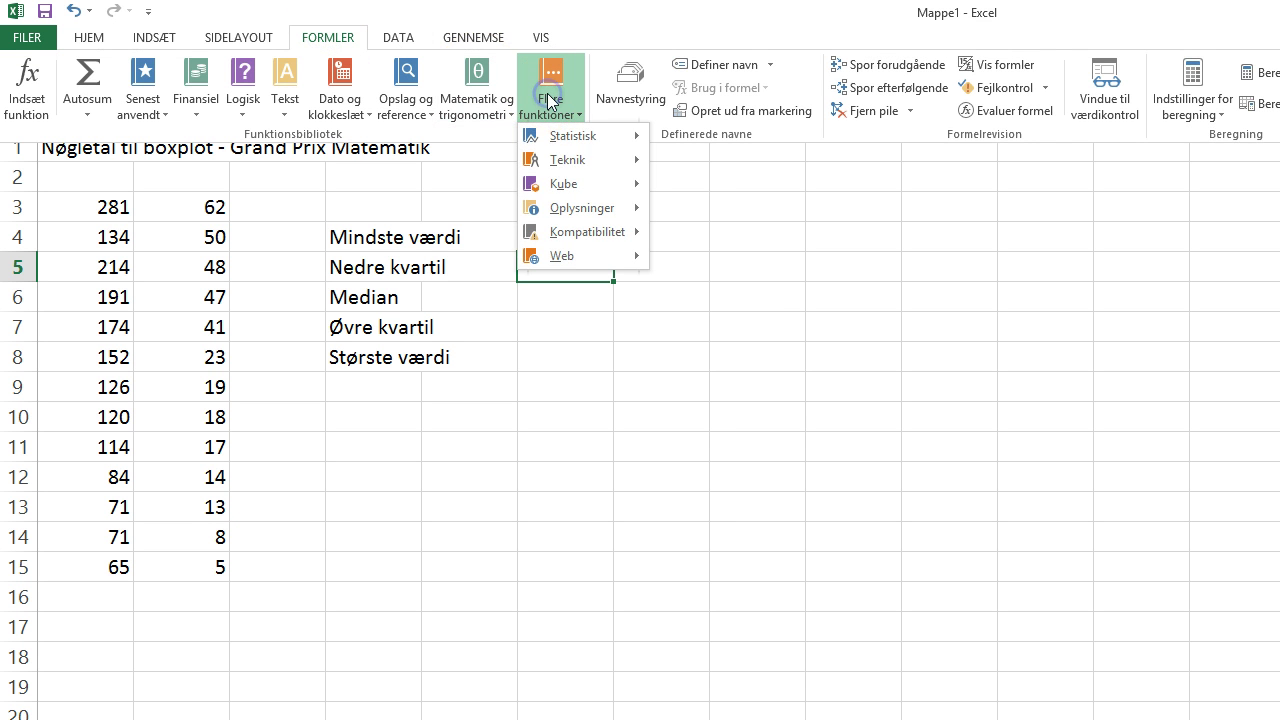
left_click(578, 137)
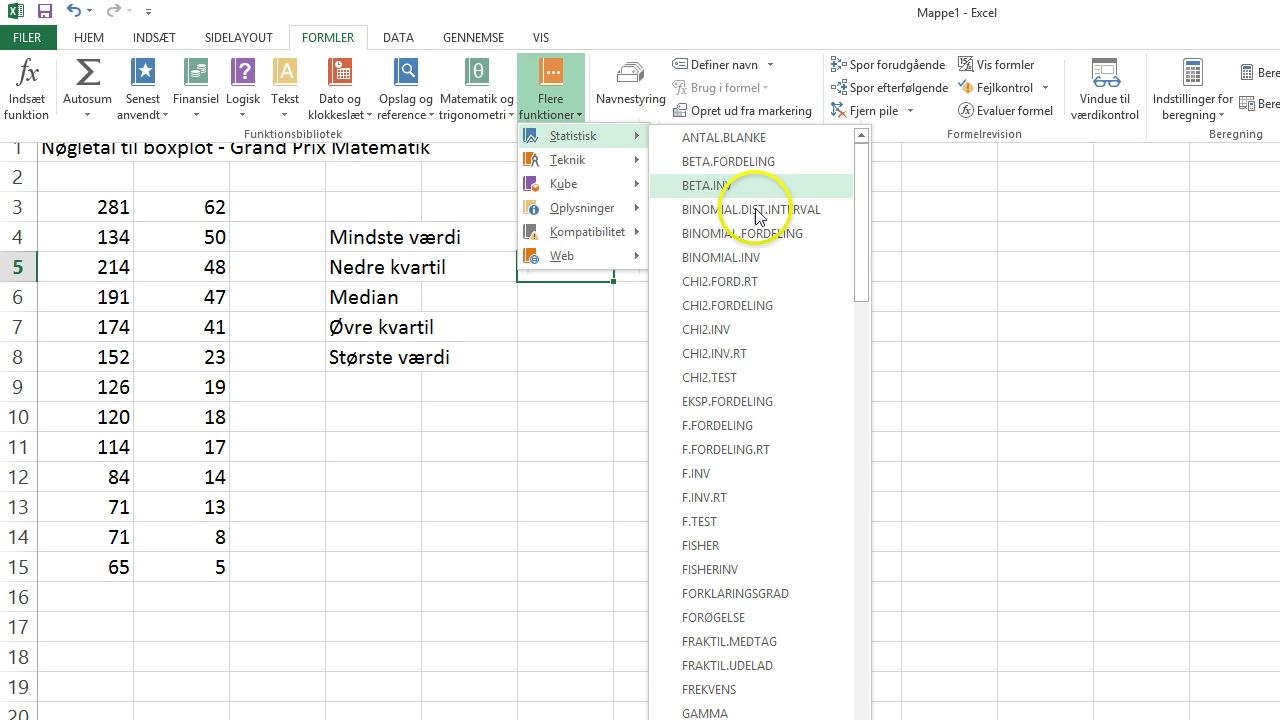
left_click_drag(858, 227, 880, 355)
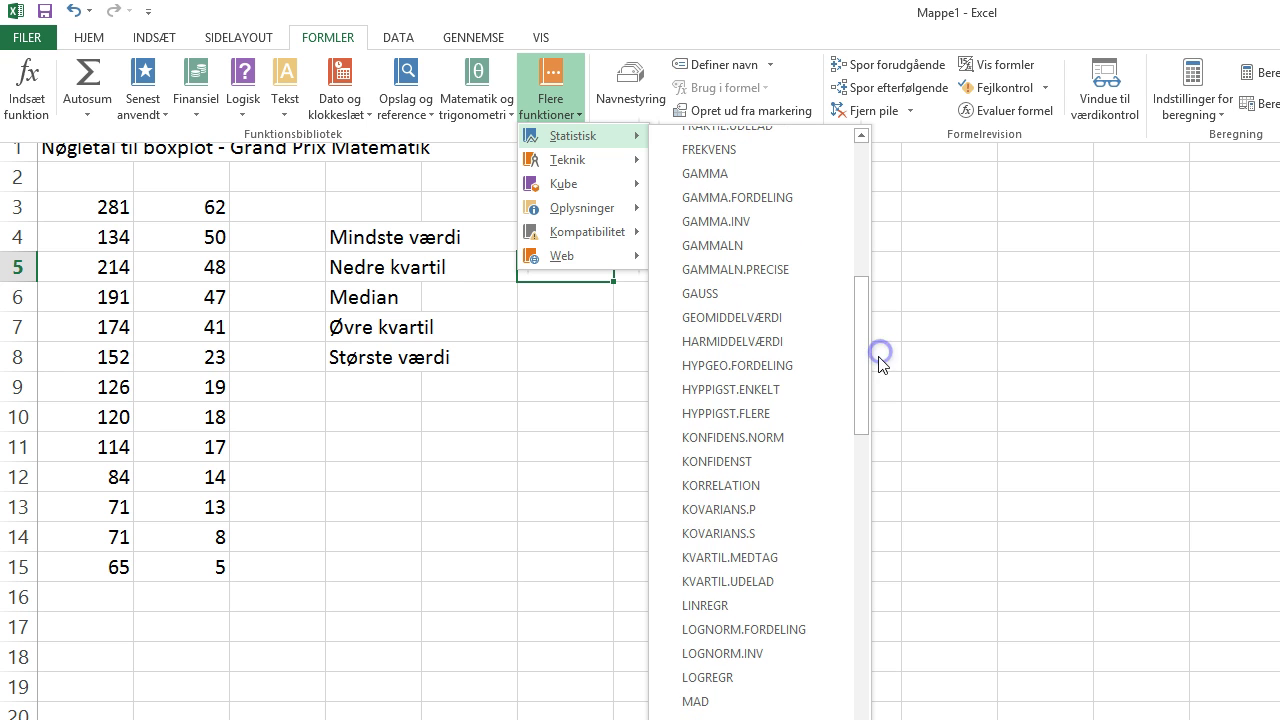
left_click(774, 558)
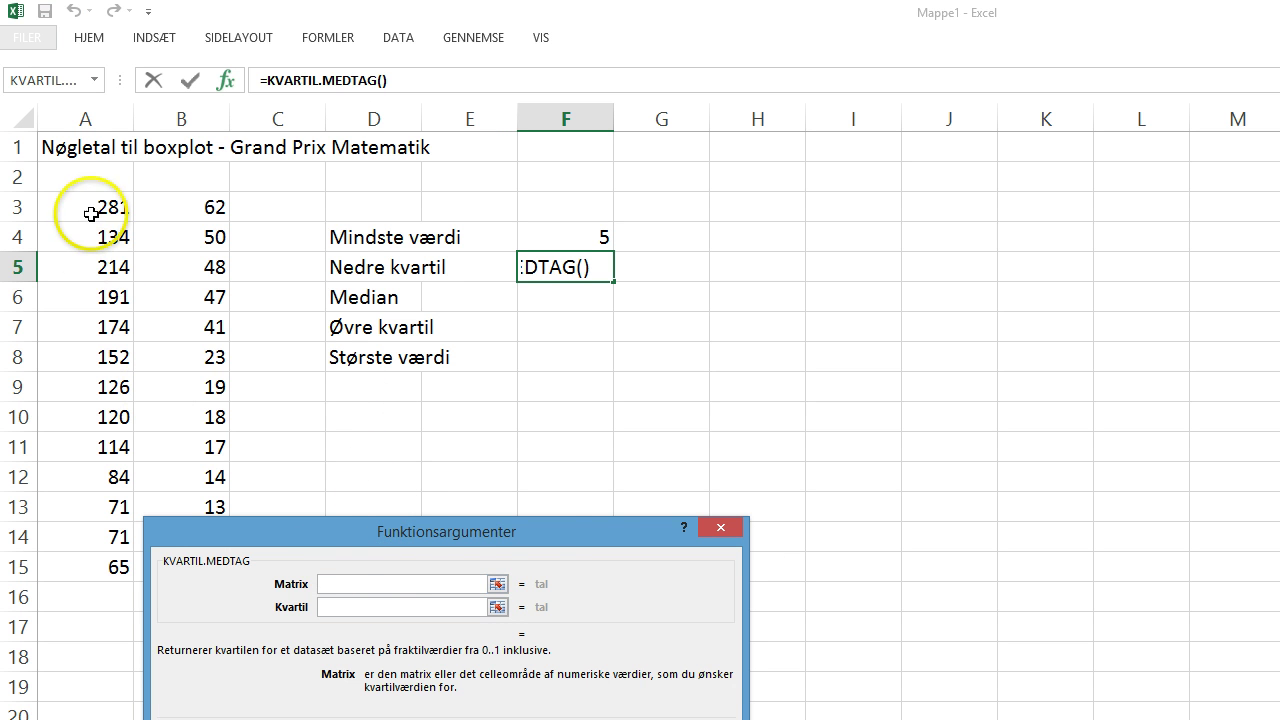
left_click_drag(537, 522, 756, 459)
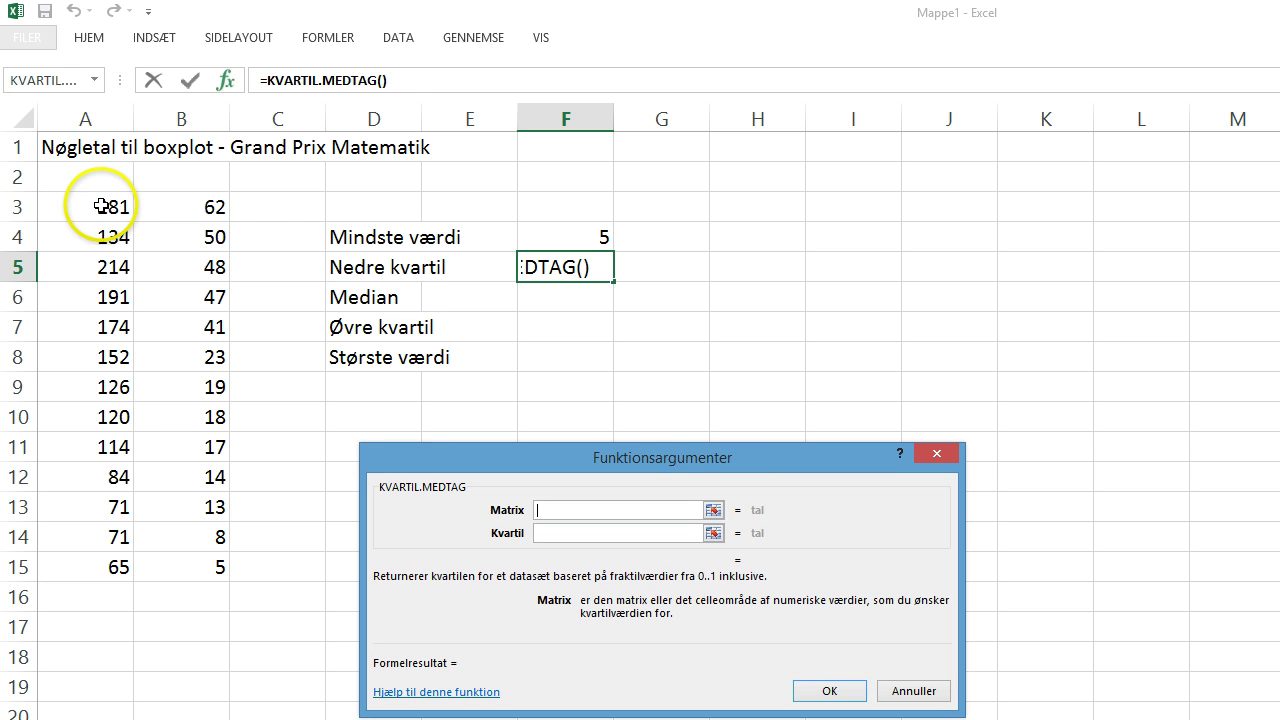
mouse_move(101, 206)
left_mouse_down()
mouse_move(185, 236)
mouse_move(192, 579)
left_mouse_up()
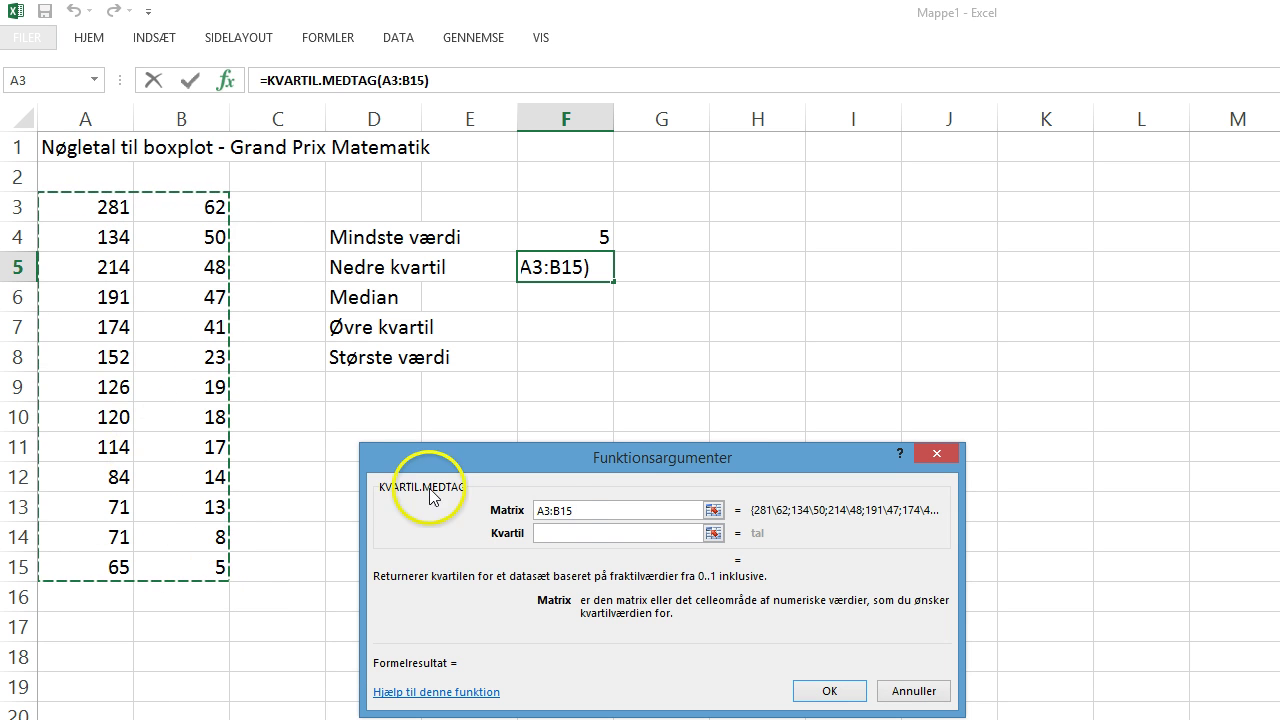
left_click(558, 534)
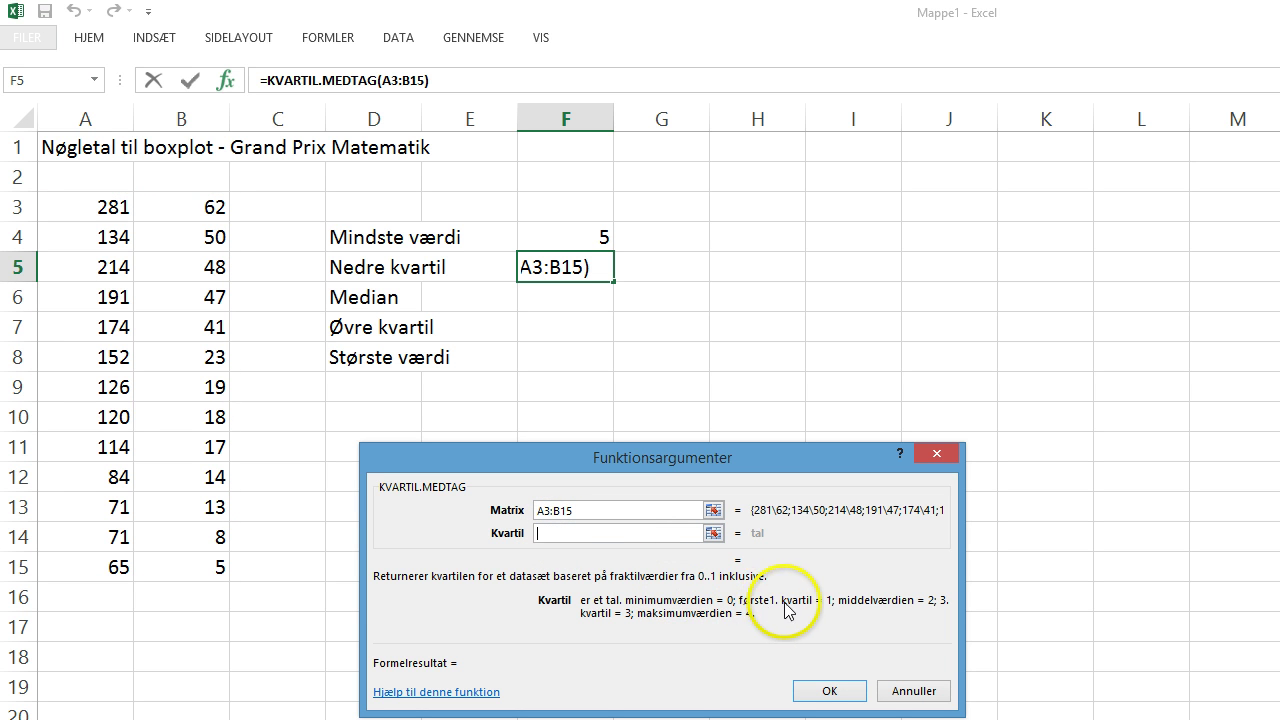
type("1")
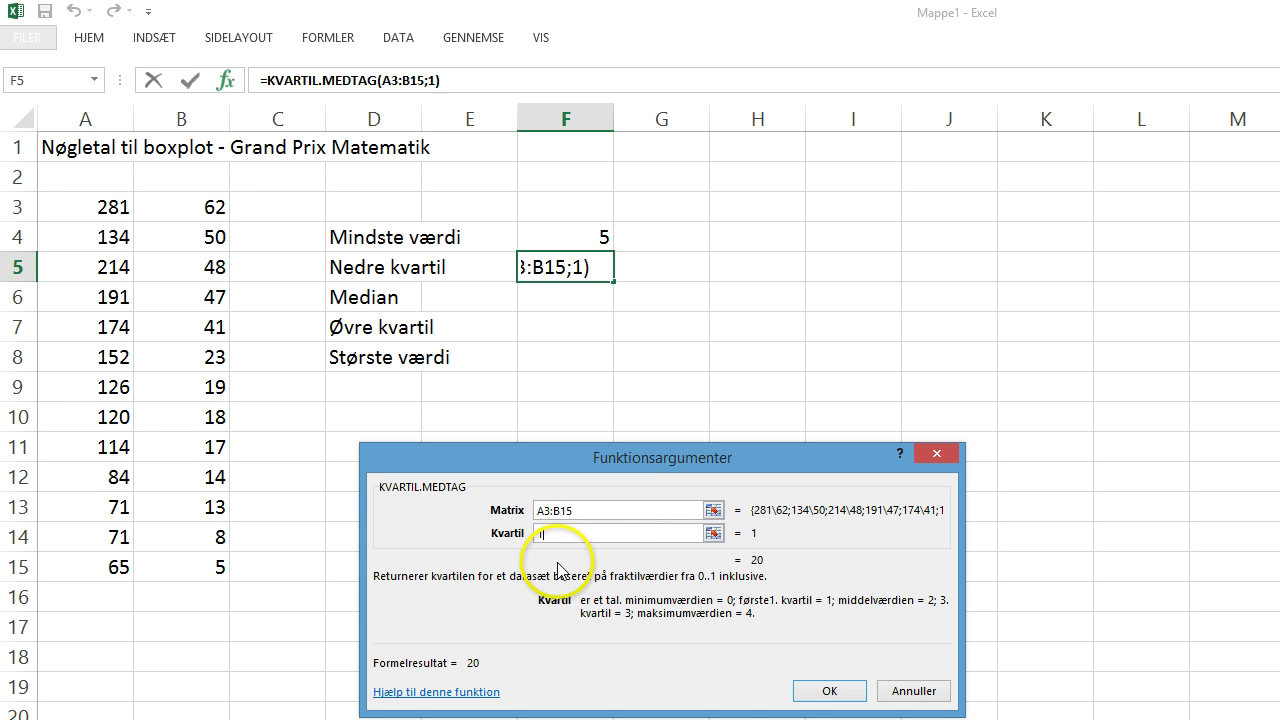
left_click(820, 692)
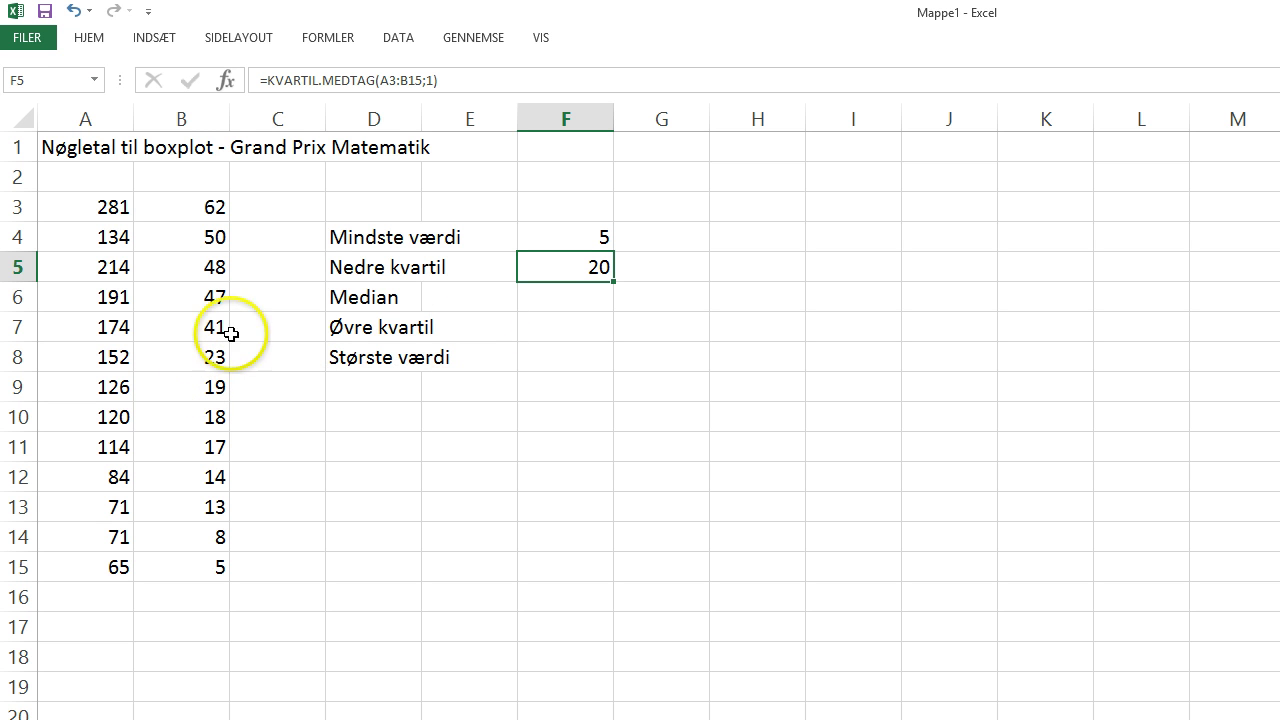
- Calculate the median in cell F6 with the statistical function KVARTIL.MEDTAG, using matrix A3:B15 and quartile 2
left_click(555, 300)
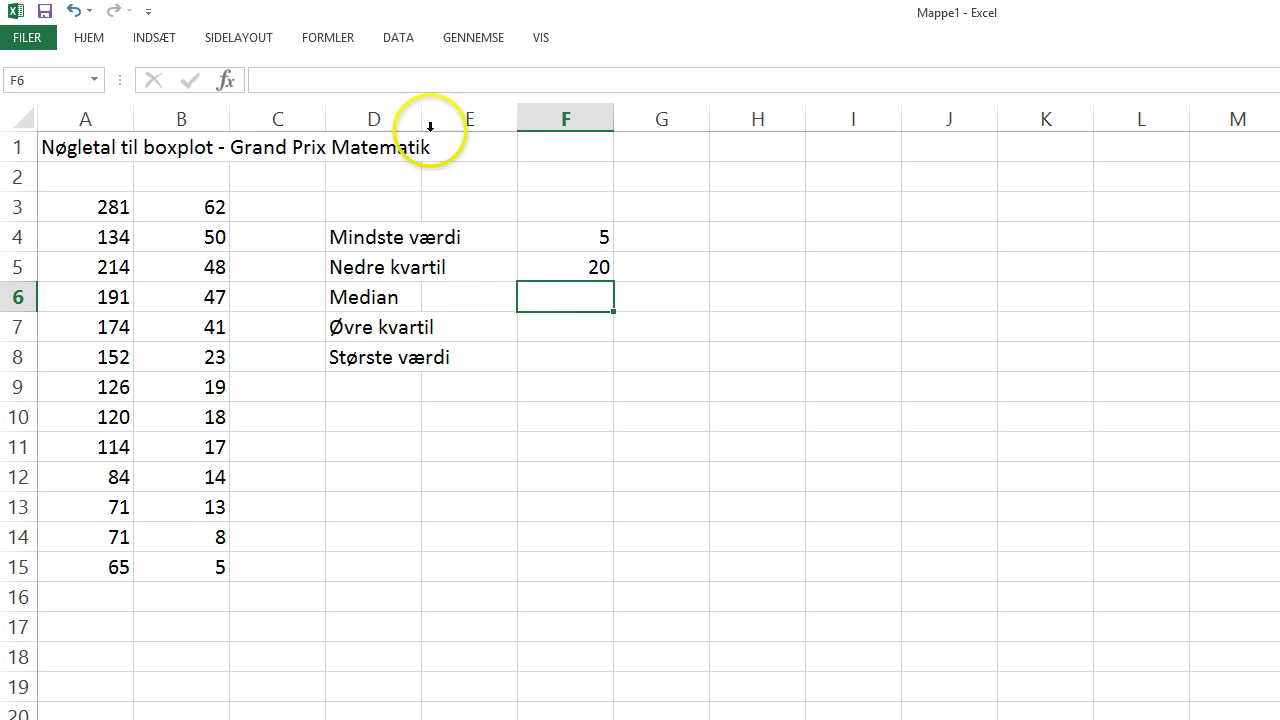
left_click(327, 38)
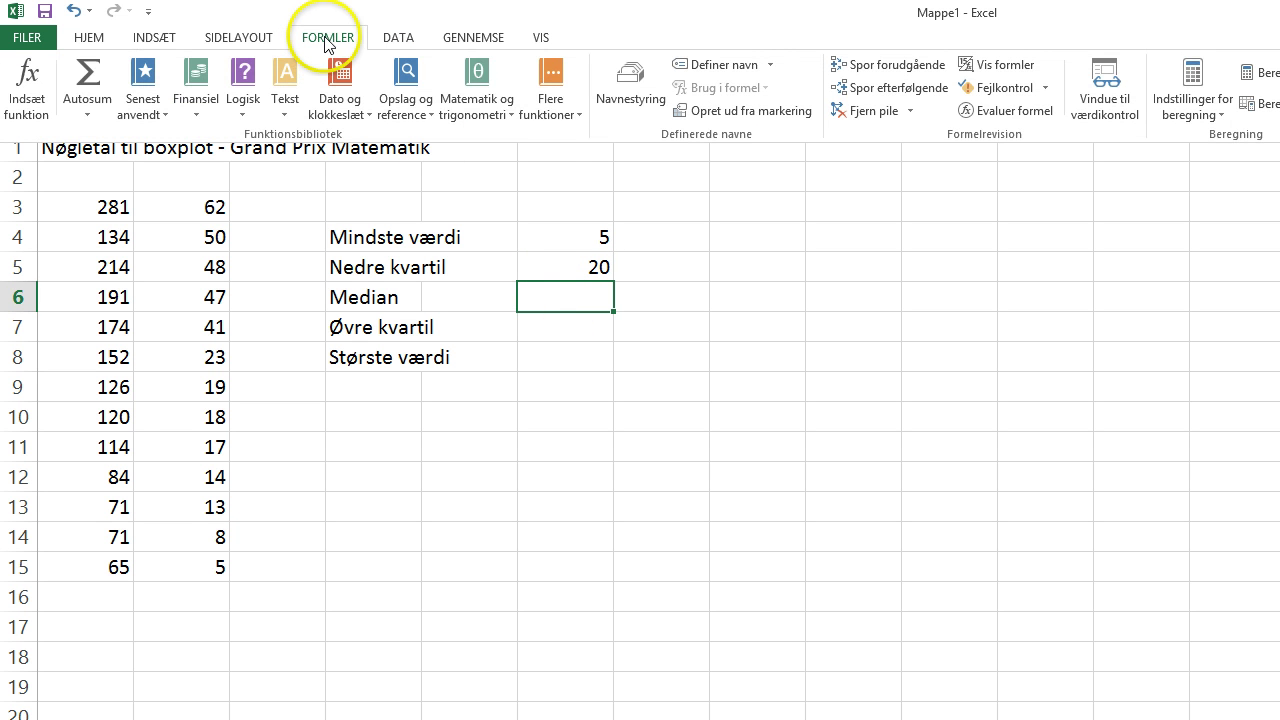
left_click(578, 108)
mouse_move(583, 147)
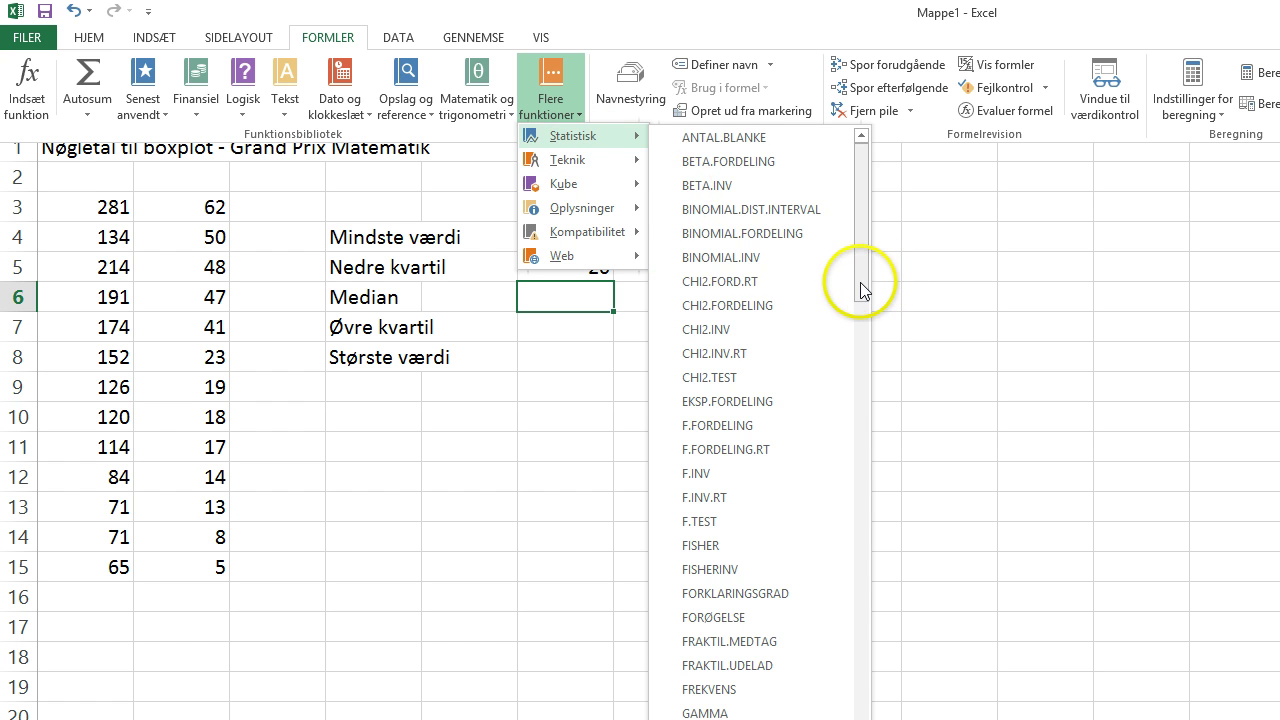
left_click_drag(860, 282, 862, 426)
left_click(752, 513)
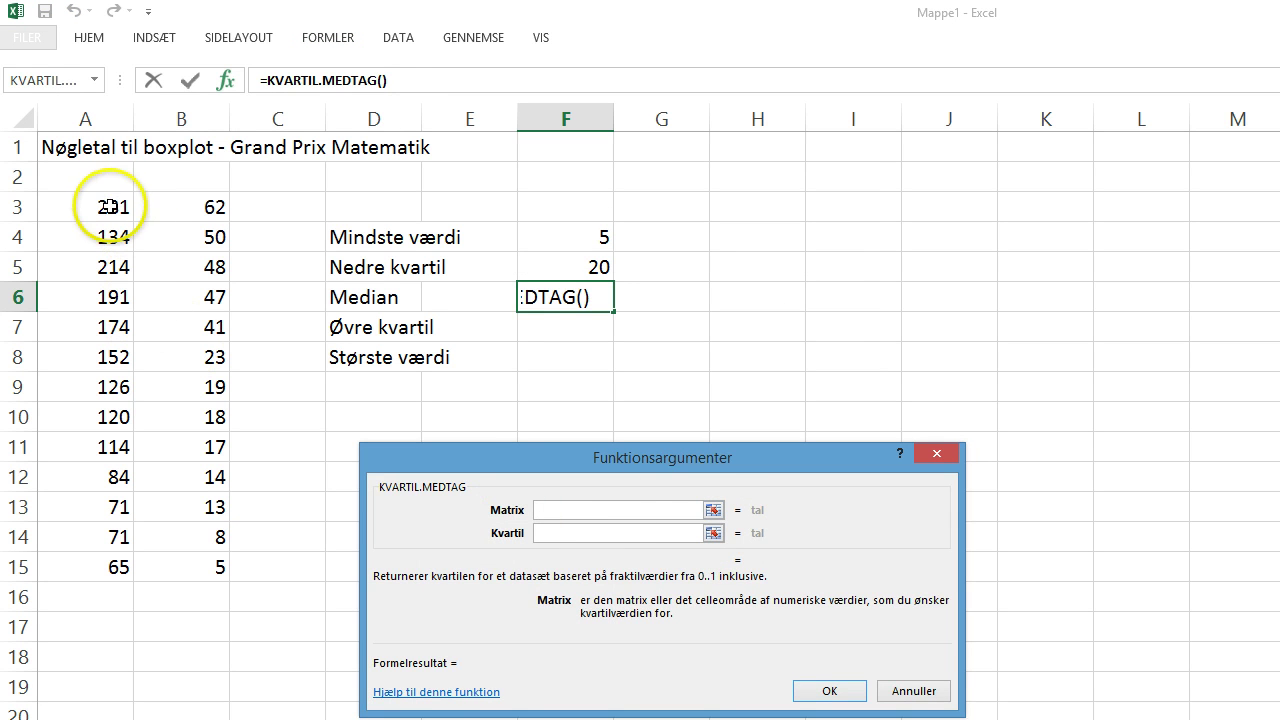
left_click_drag(108, 206, 204, 573)
left_click(557, 533)
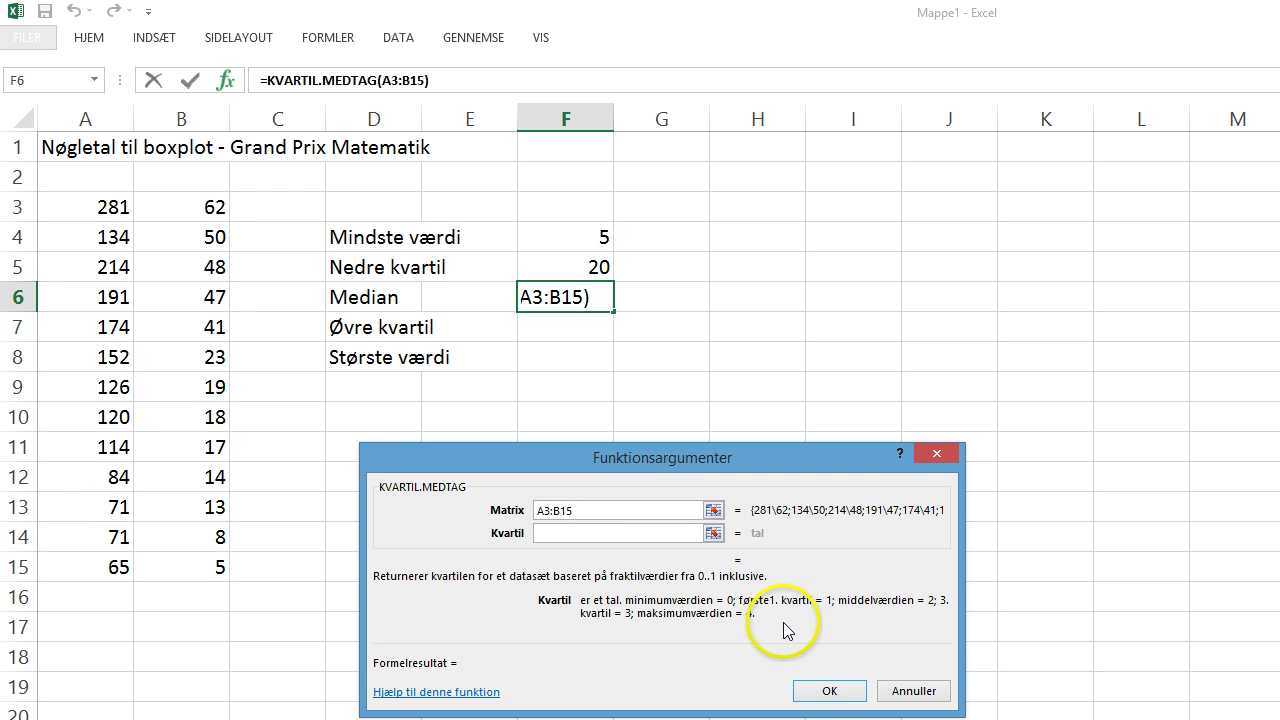
type("2")
left_click(829, 691)
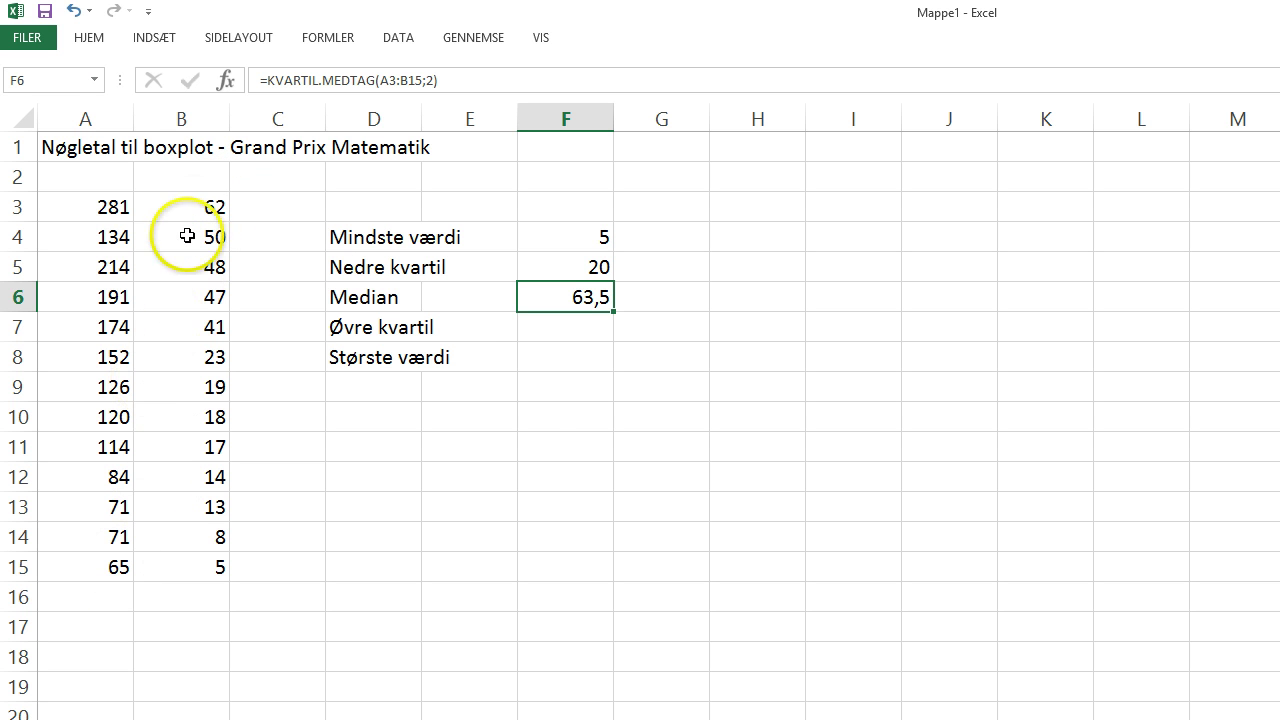
- Calculate the upper quartile in cell F7 with the statistical function KVARTIL.MEDTAG, using matrix A3:B15 and quartile 3
left_click(557, 327)
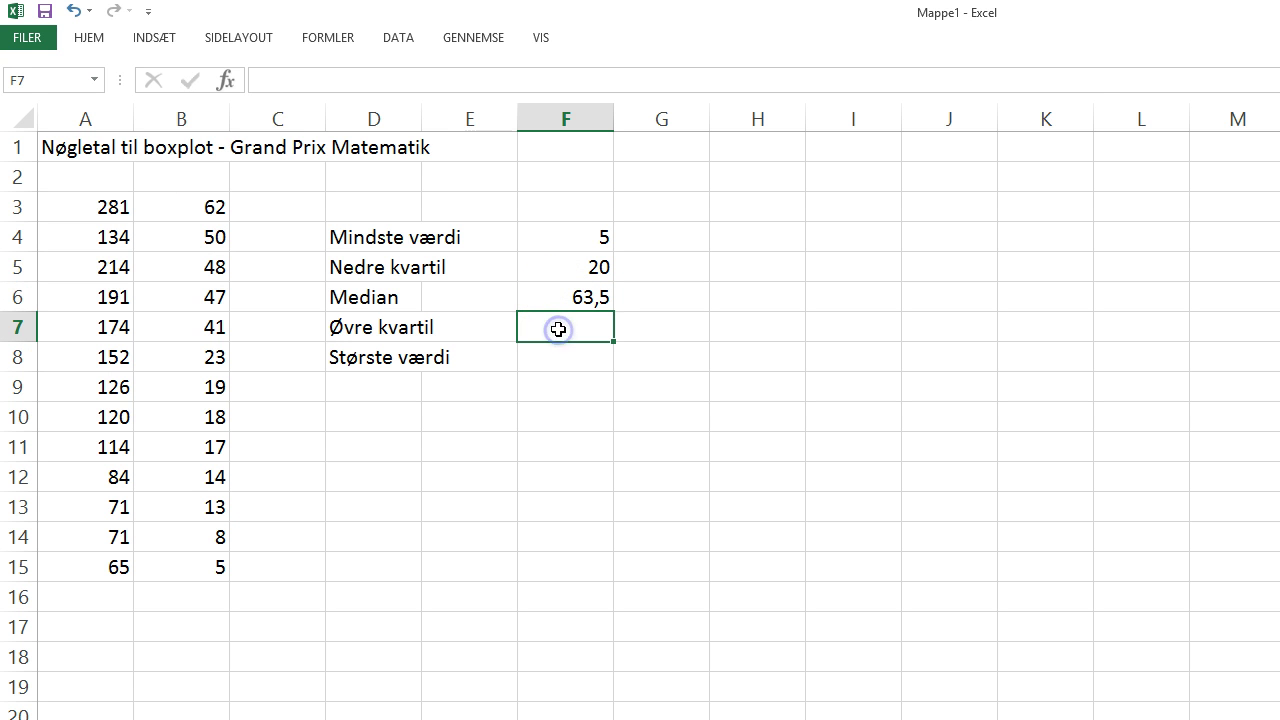
left_click(322, 40)
left_click(551, 86)
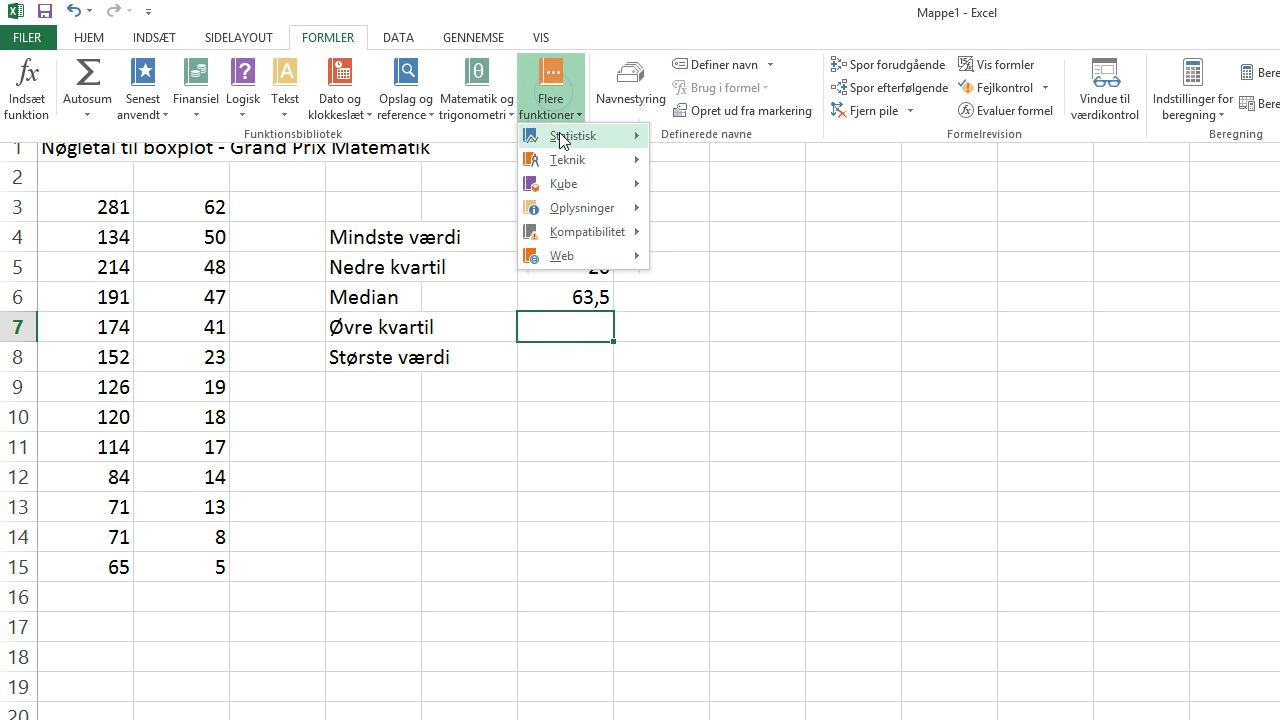
left_click(562, 138)
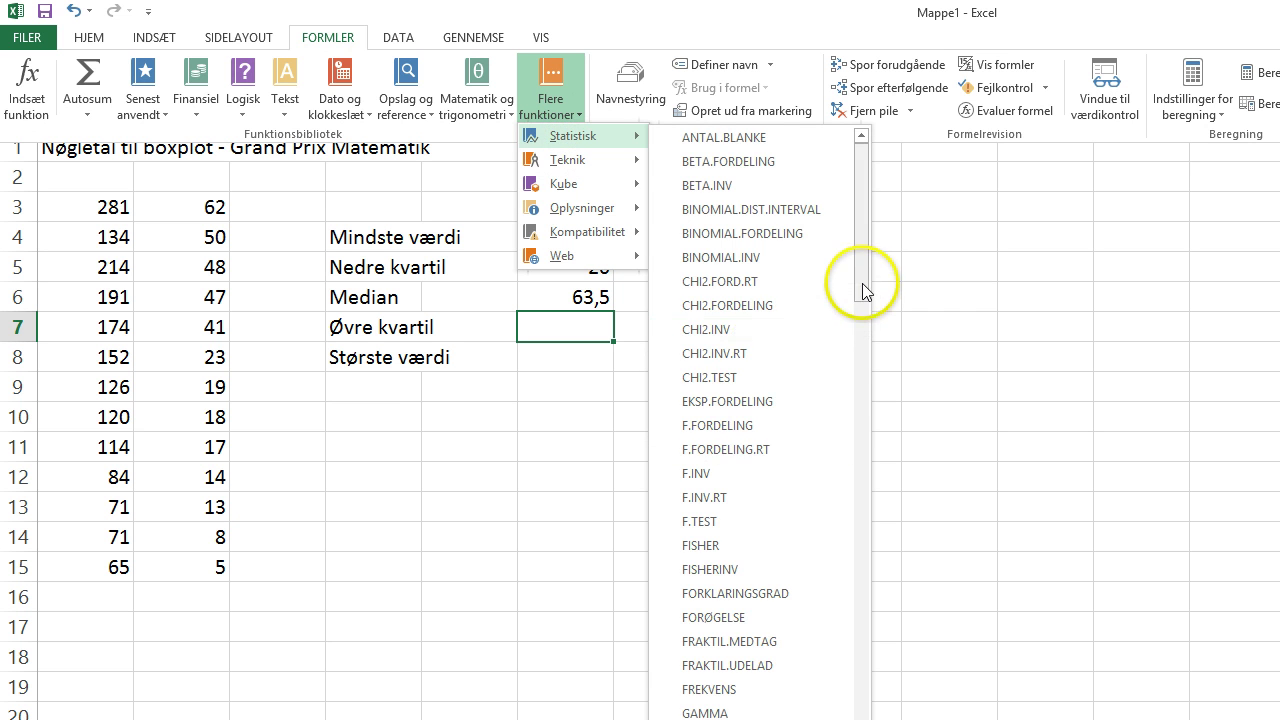
left_click(863, 407)
left_click_drag(863, 407, 863, 415)
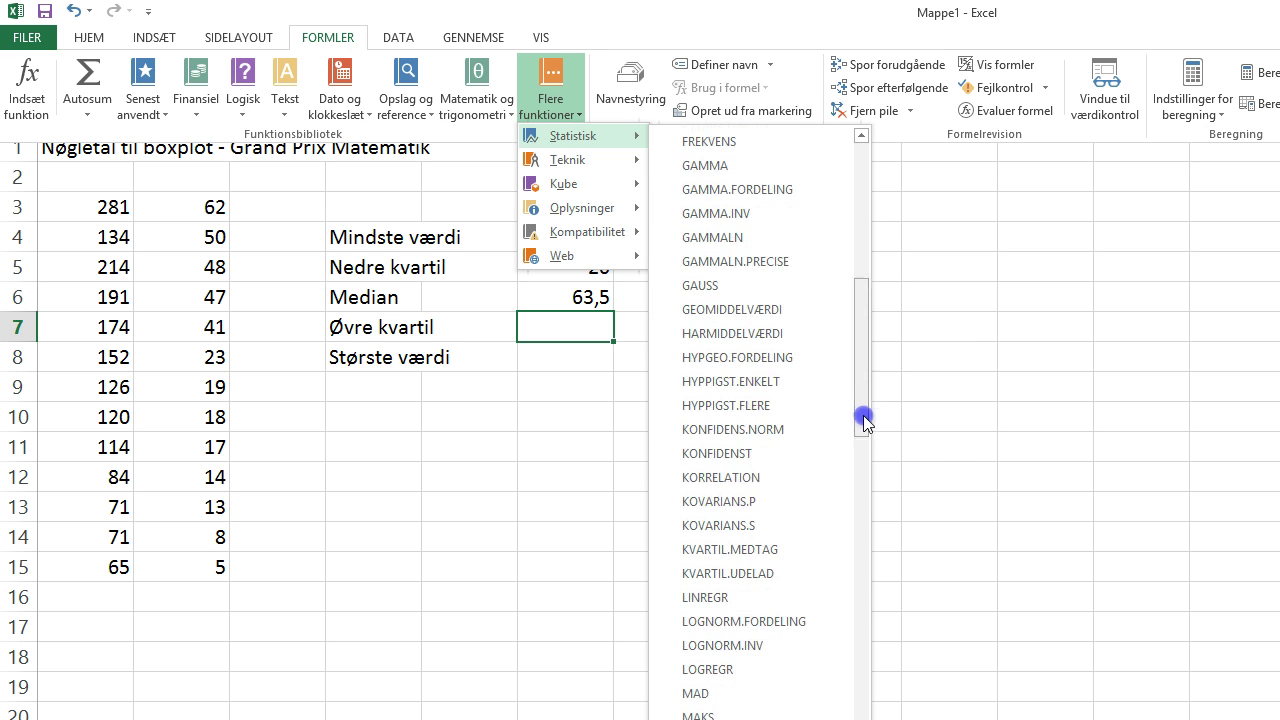
left_click(755, 550)
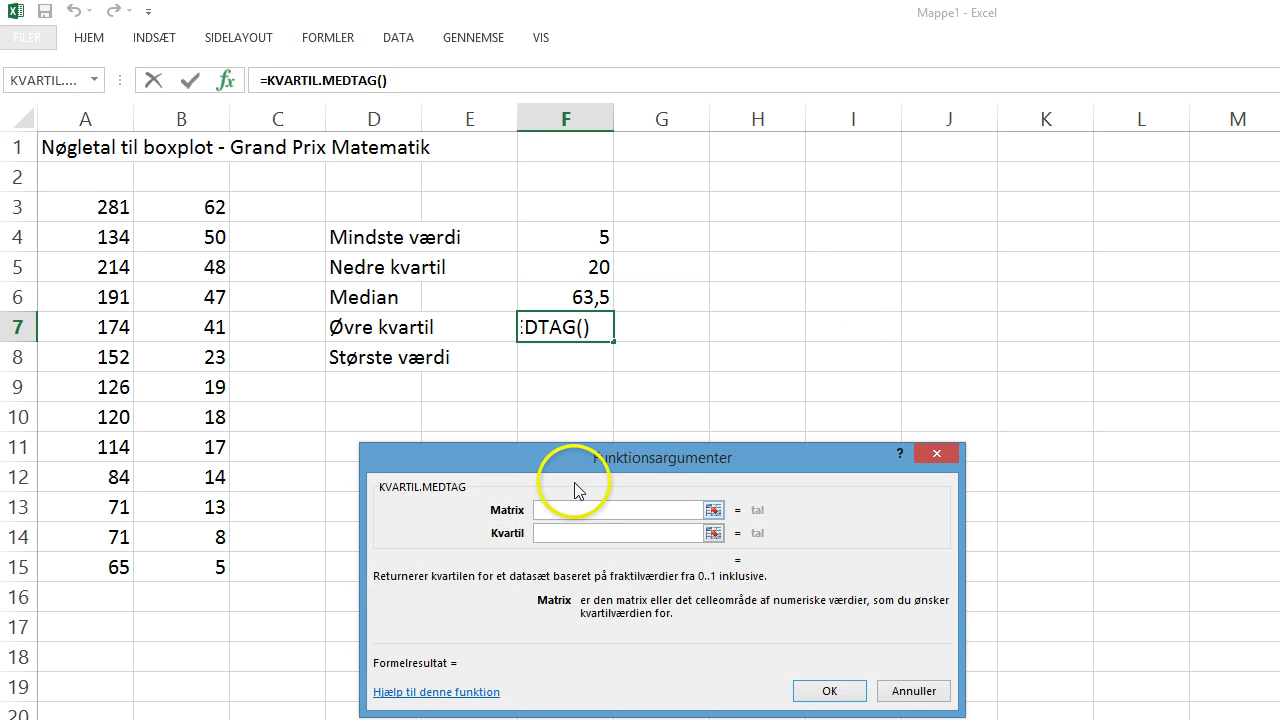
left_click_drag(109, 215, 197, 571)
left_click(577, 535)
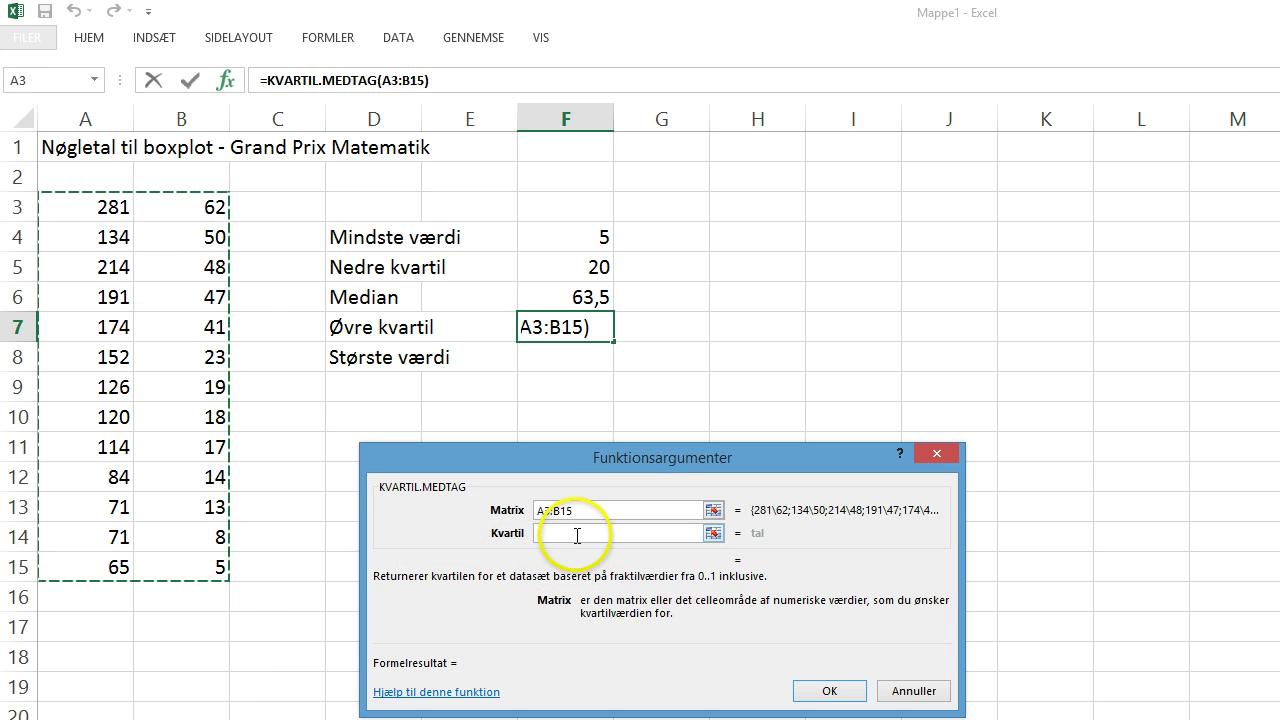
left_click(576, 534)
type("3")
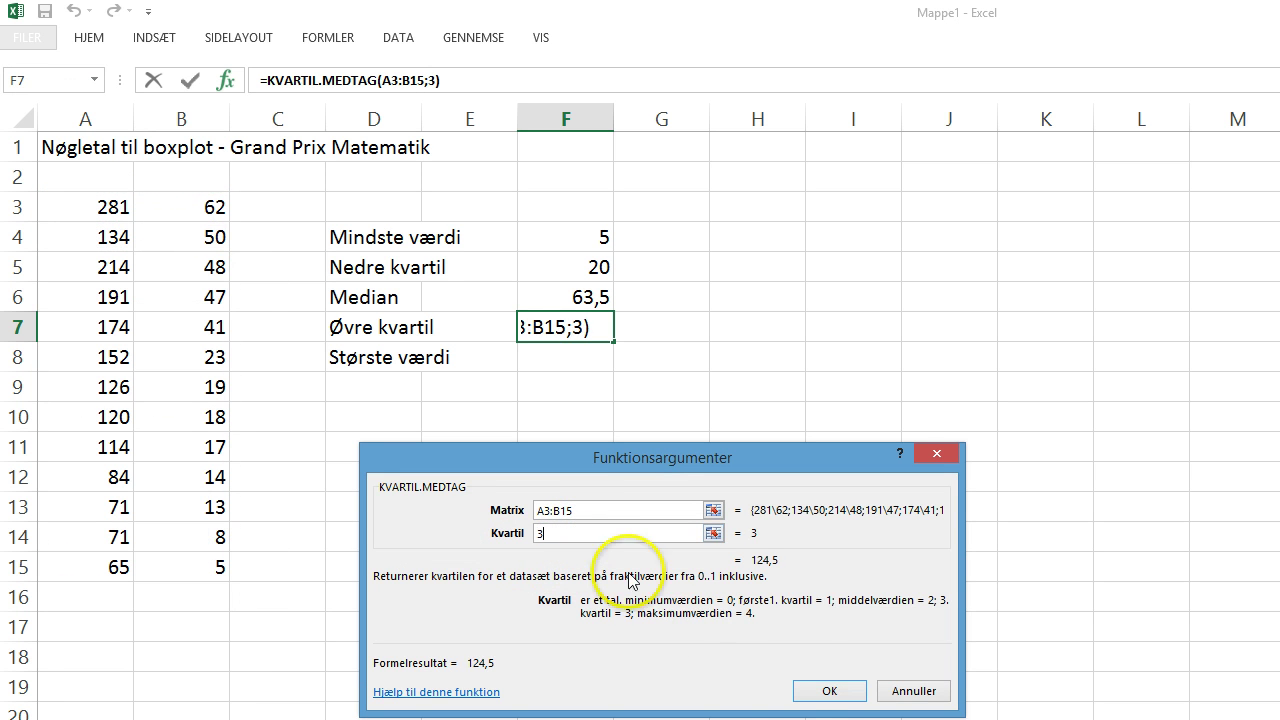
left_click(820, 692)
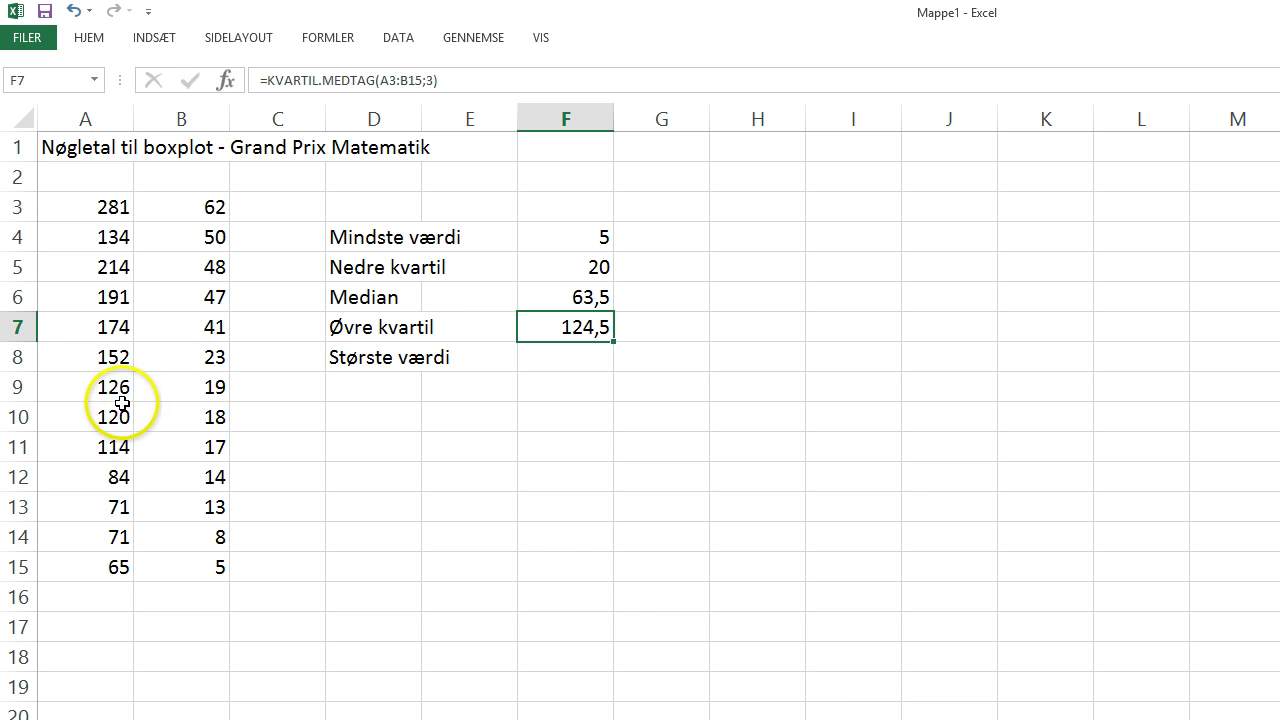
- Calculate the largest value in cell F8 with the statistical function KVARTIL.MEDTAG, using matrix A3:B15 and quartile 4
left_click(557, 358)
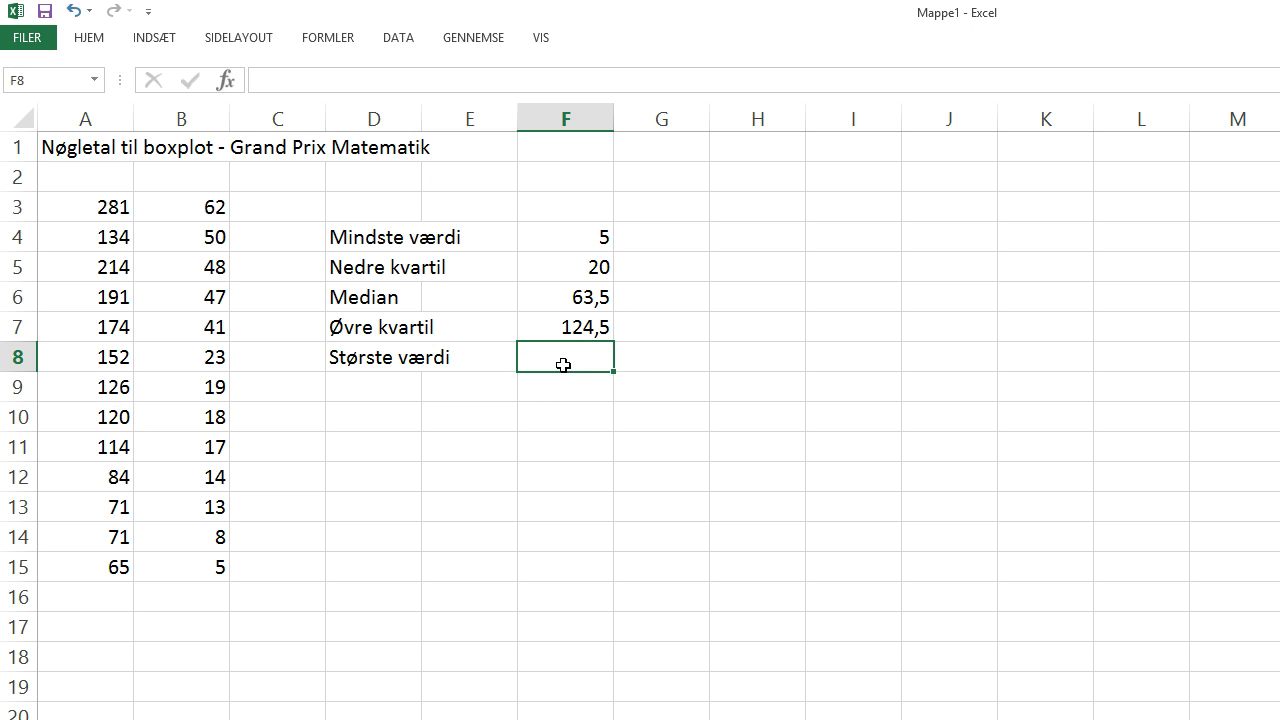
left_click(321, 40)
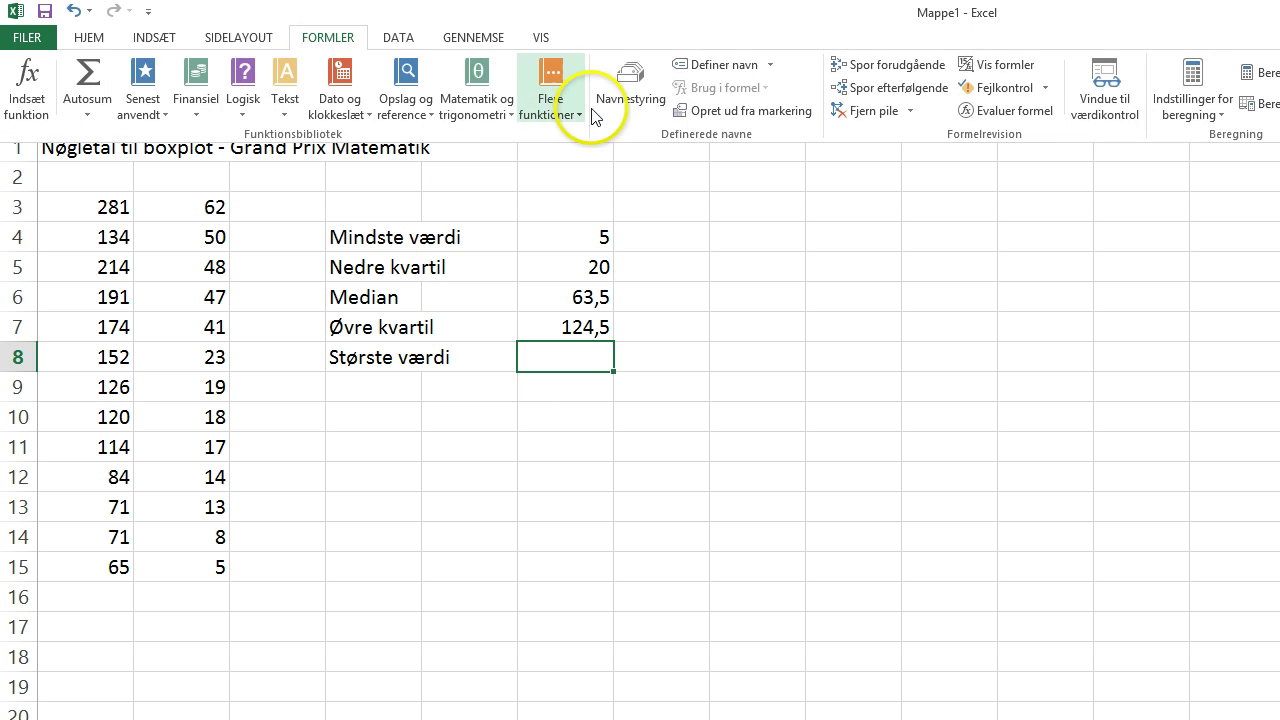
left_click(557, 108)
left_click(586, 140)
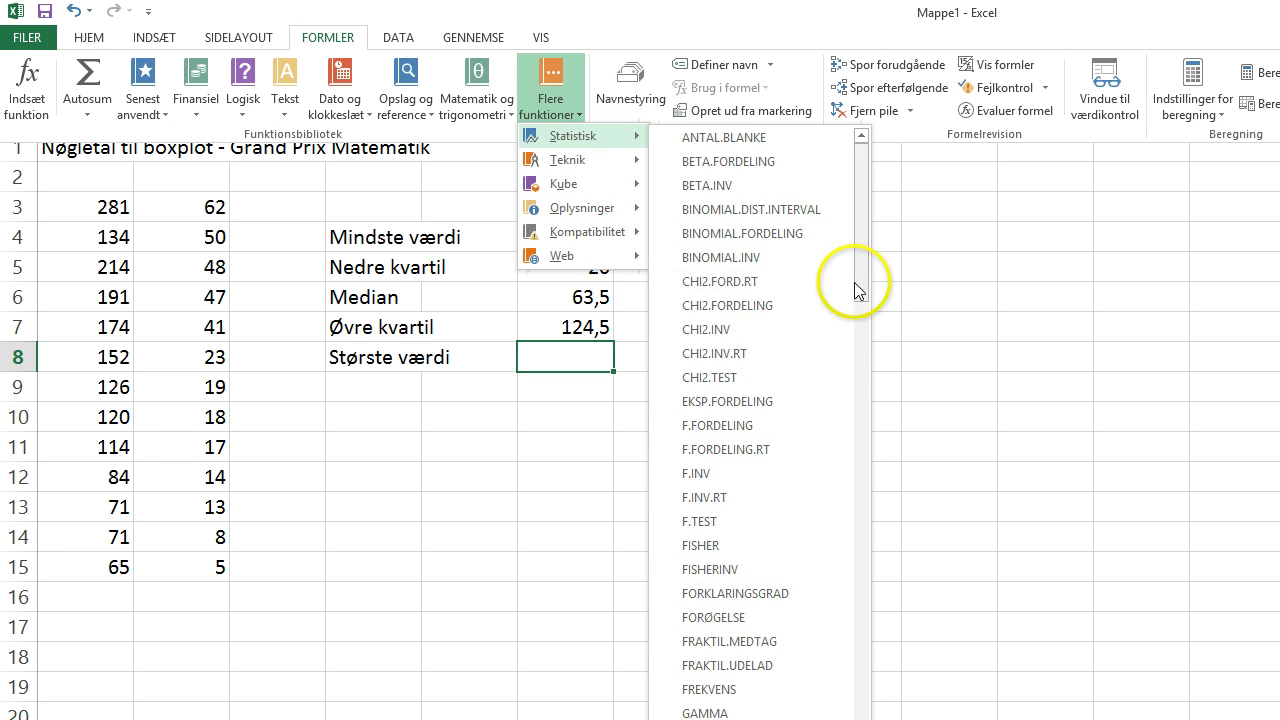
left_click_drag(861, 280, 865, 397)
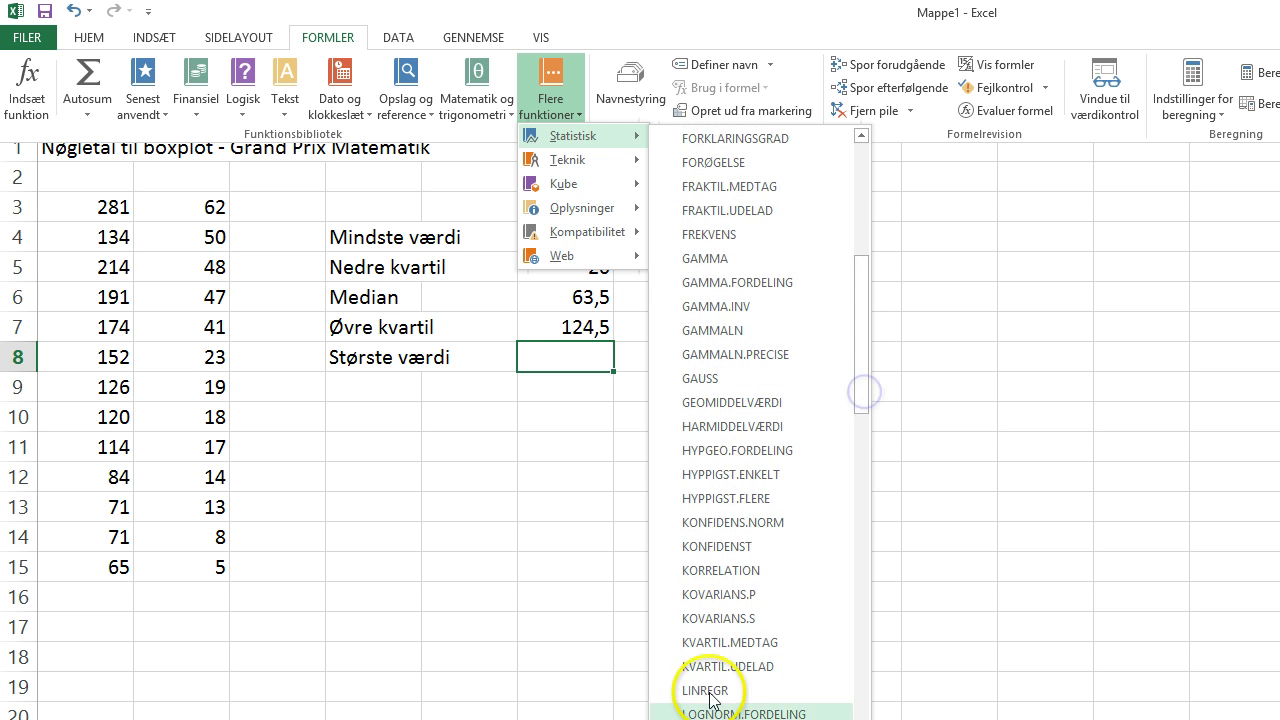
left_click(716, 642)
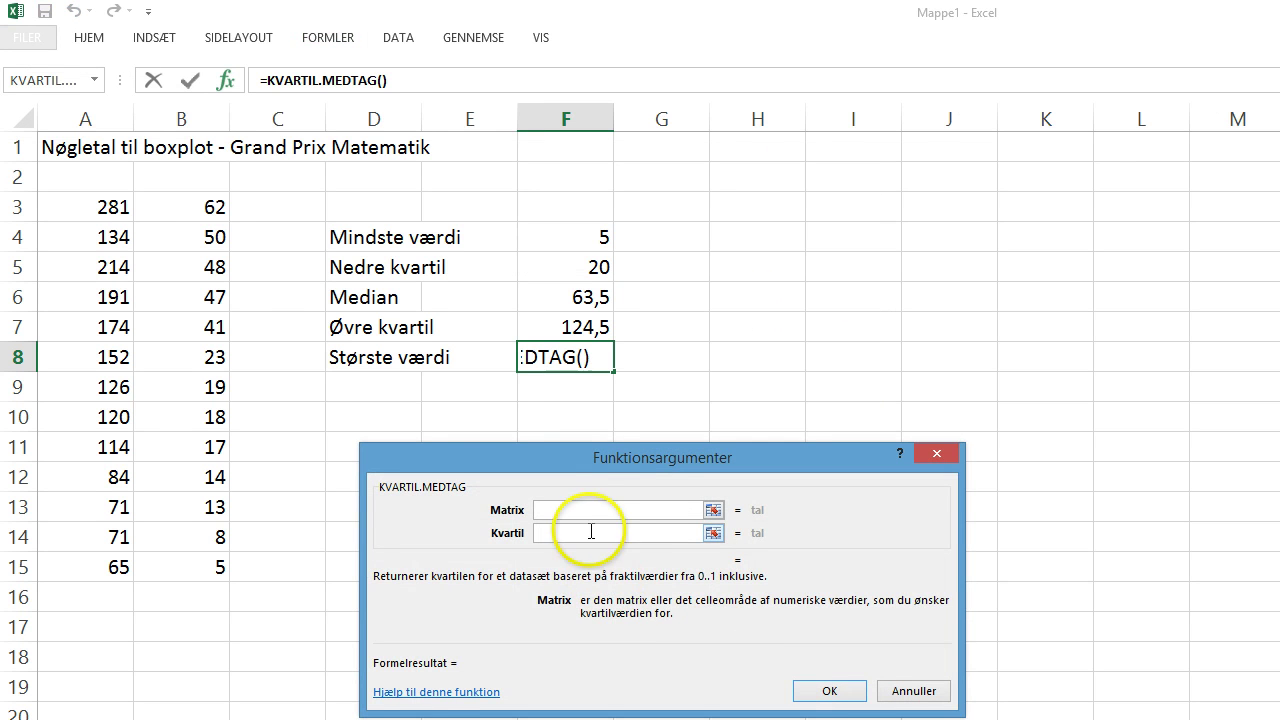
left_click_drag(103, 206, 182, 570)
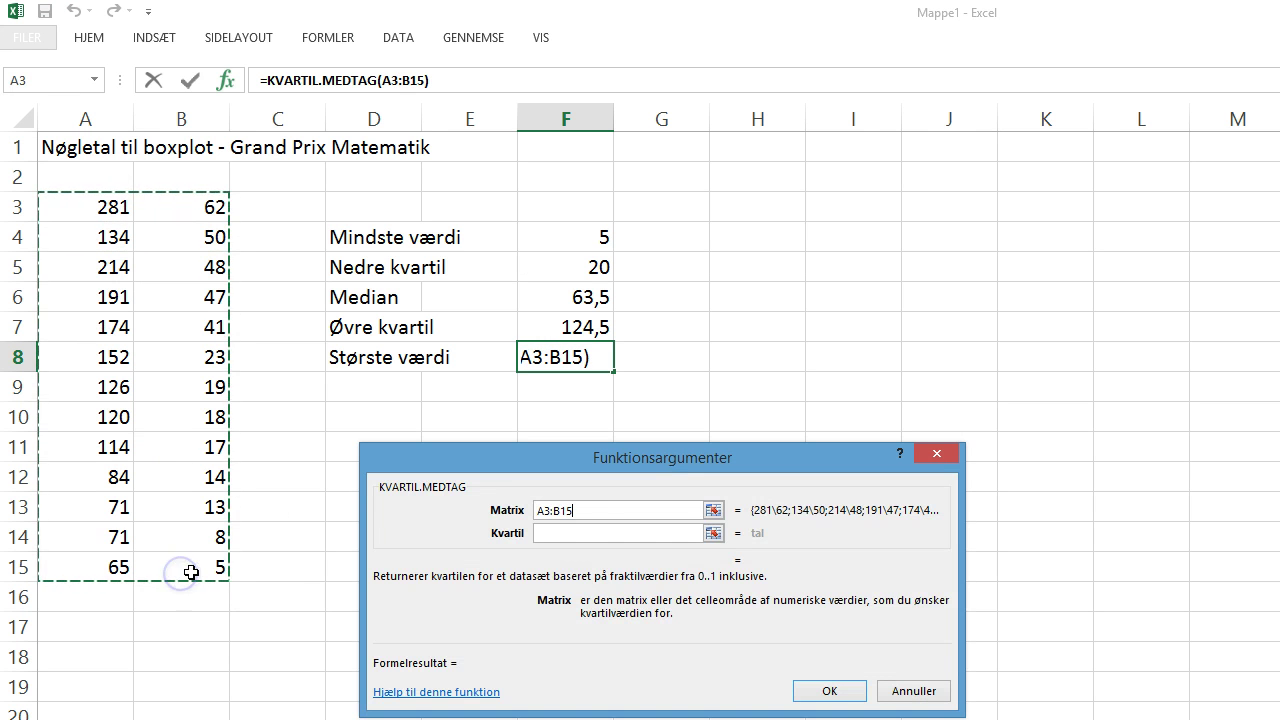
left_click(572, 532)
type("4")
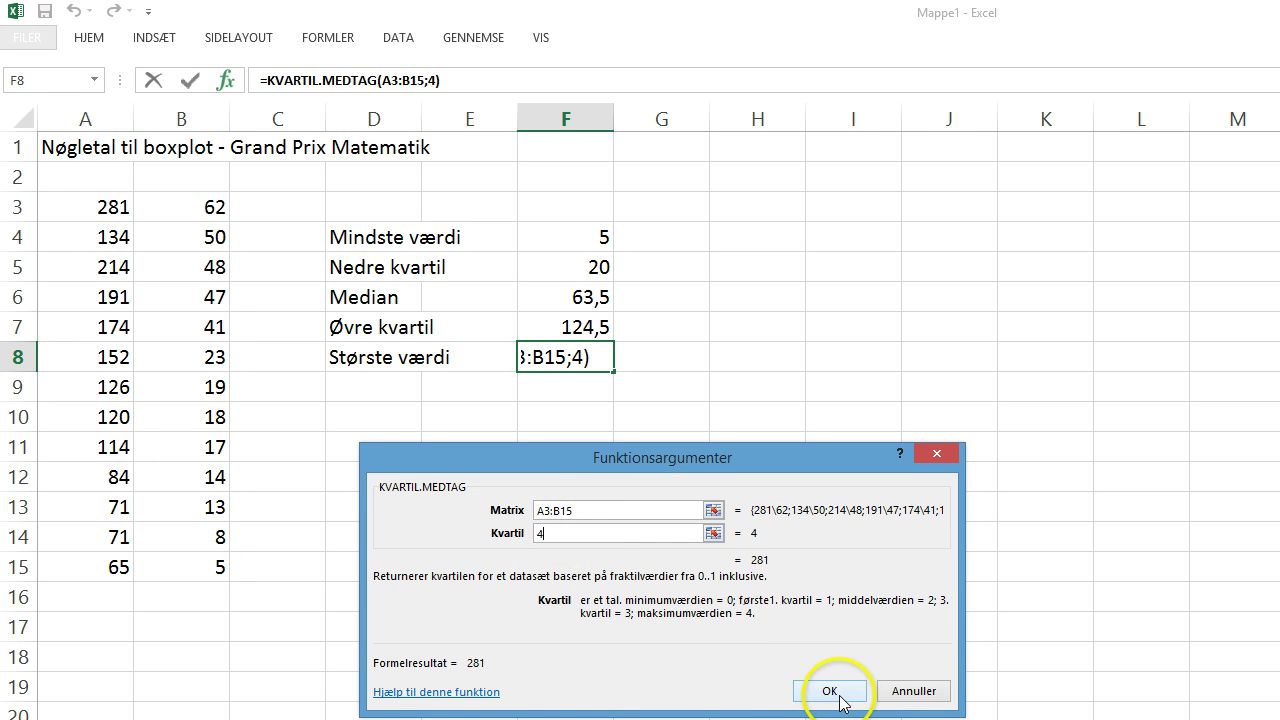
left_click(829, 691)
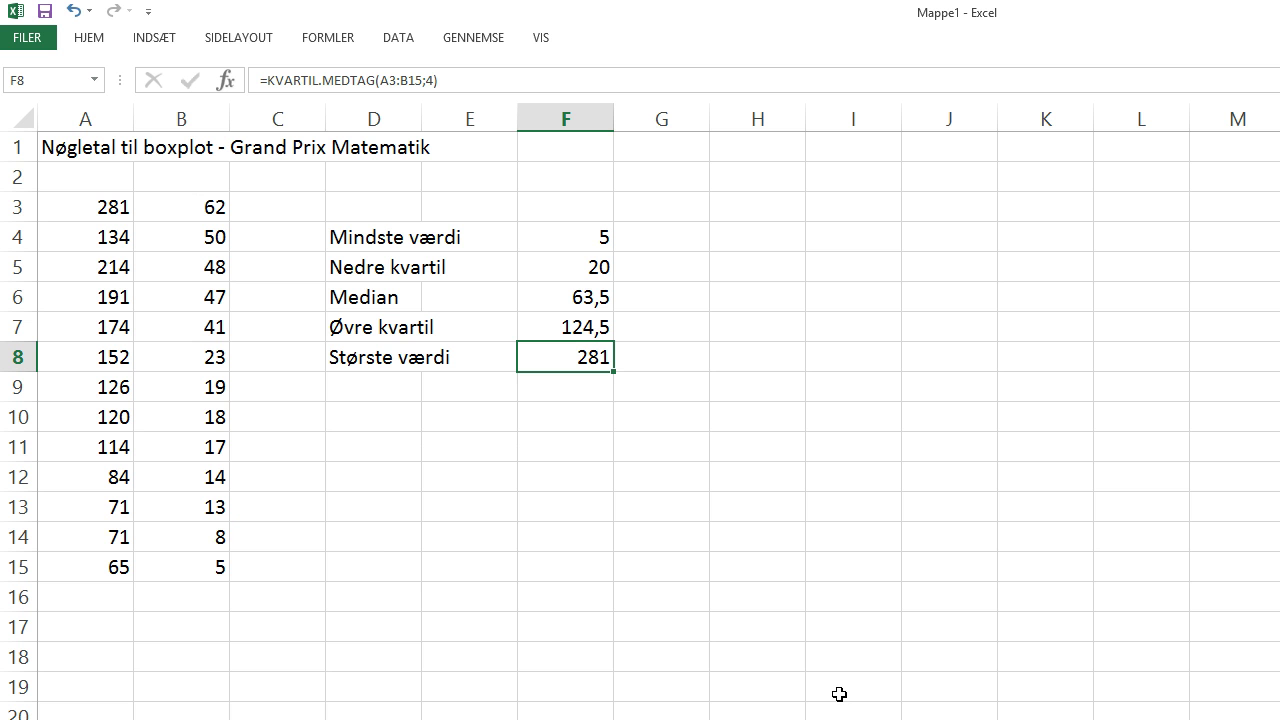